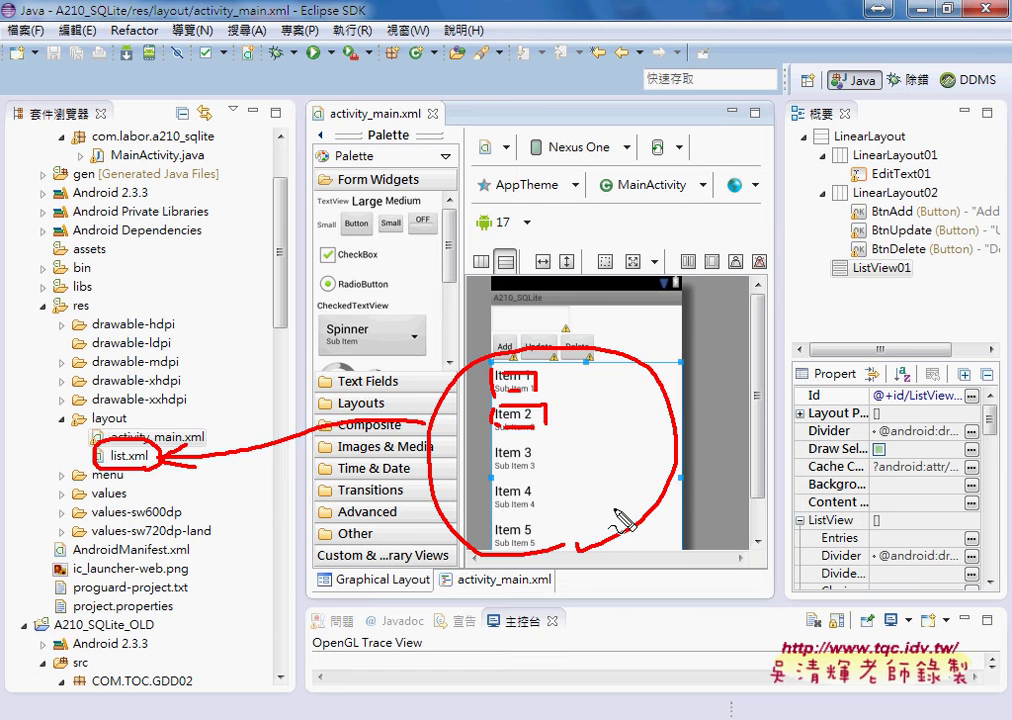
Step: Open MainActivity.java from the com.labor.a210_sqlite package and widen the code editor by narrowing the project tree
{"action": "key", "text": "Escape"}
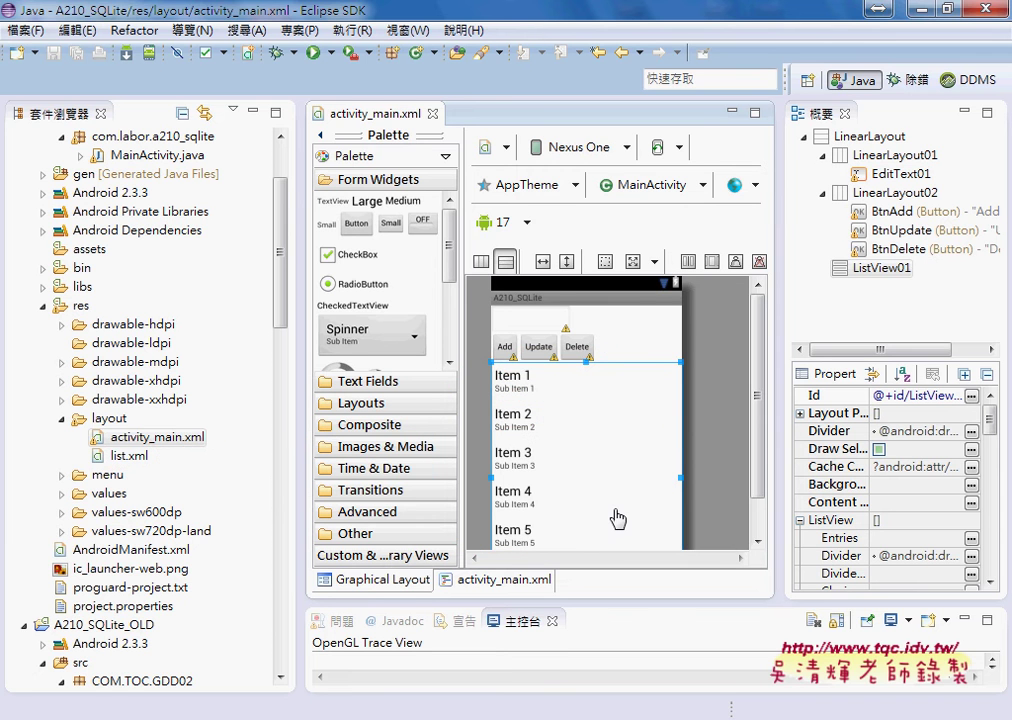
{"action": "left_click", "coordinate": [128, 458]}
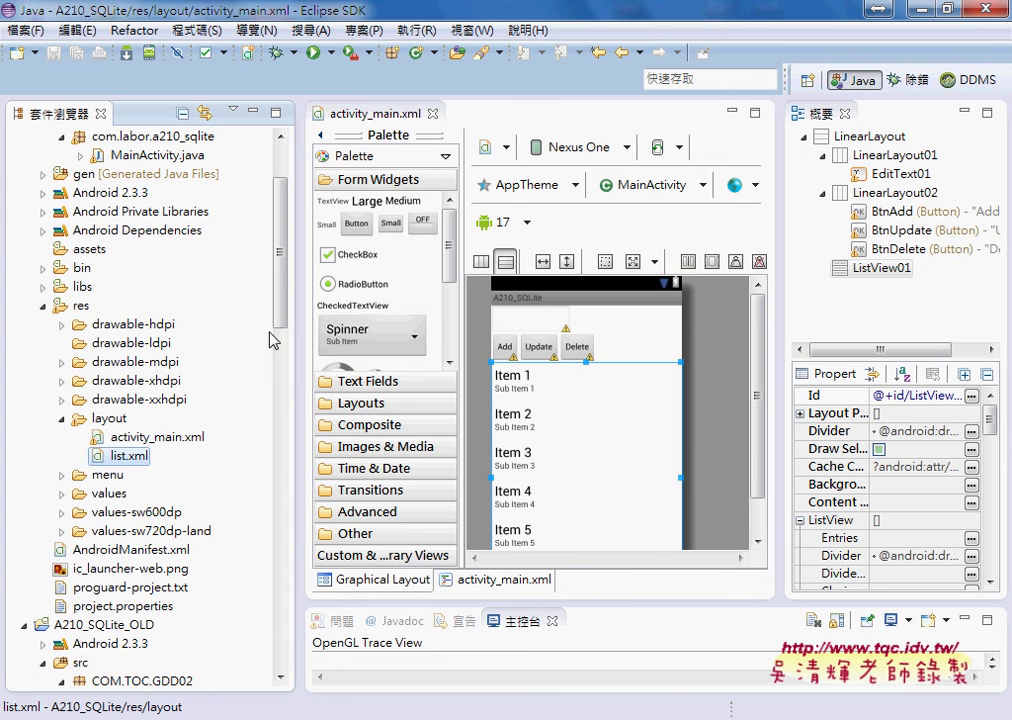
{"action": "scroll", "coordinate": [282, 332], "scroll_direction": "up", "scroll_amount": 1}
{"action": "double_click", "coordinate": [157, 192]}
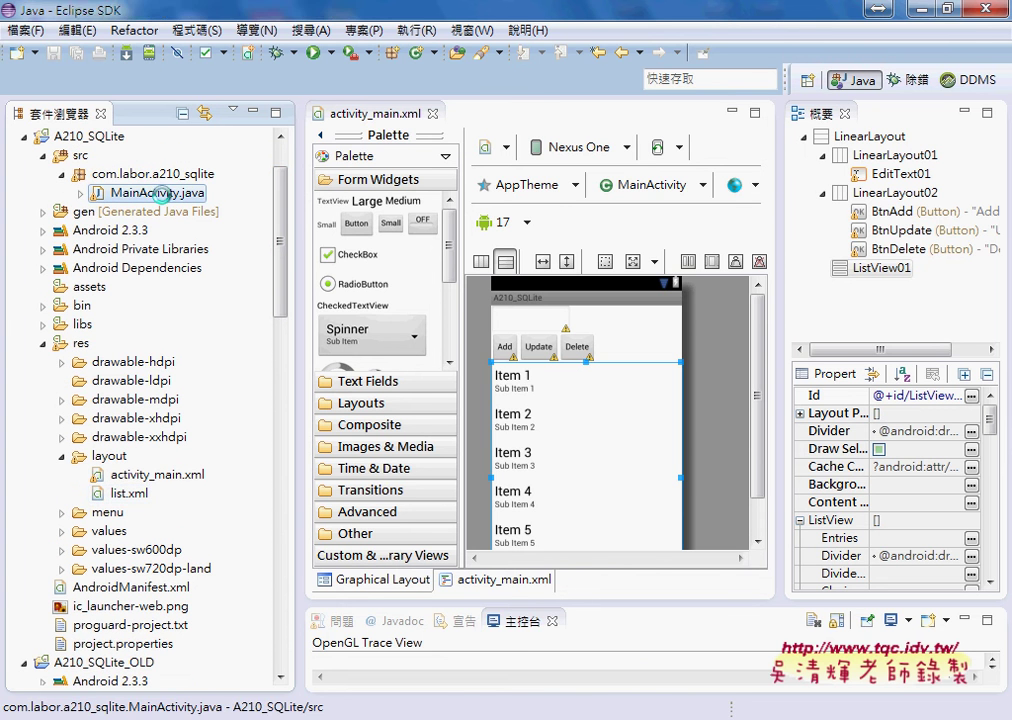
{"action": "left_click_drag", "start_coordinate": [299, 233], "coordinate": [255, 238]}
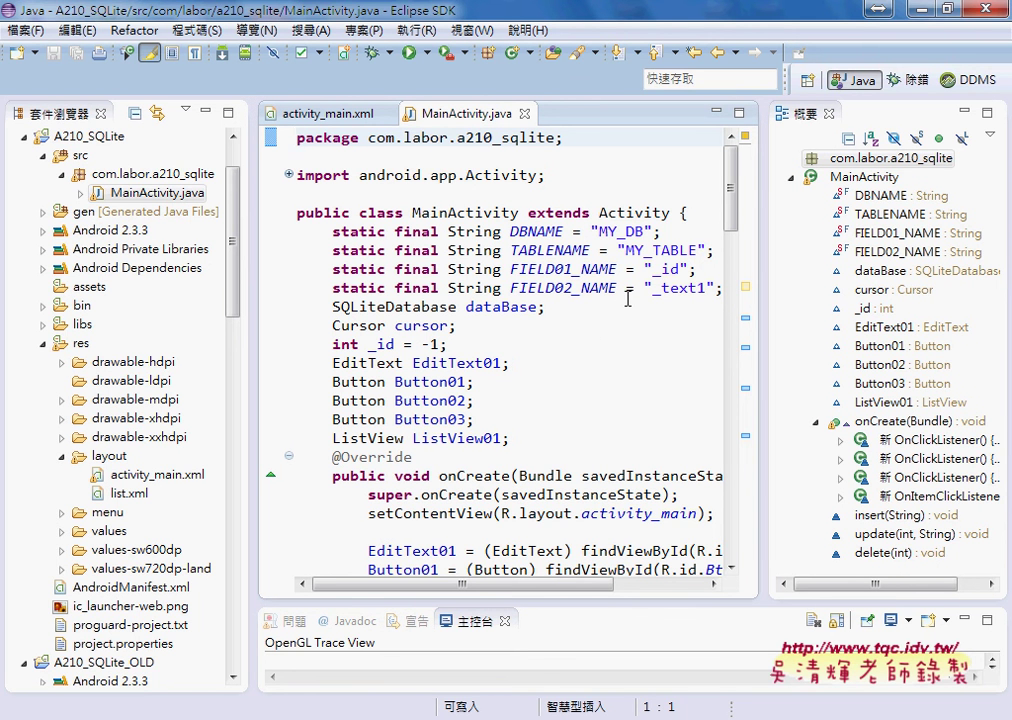
Step: Switch to the DDMS perspective, collapse the labor.a208_shared folder and expand the emulator's data/data folder
{"action": "left_click", "coordinate": [963, 88]}
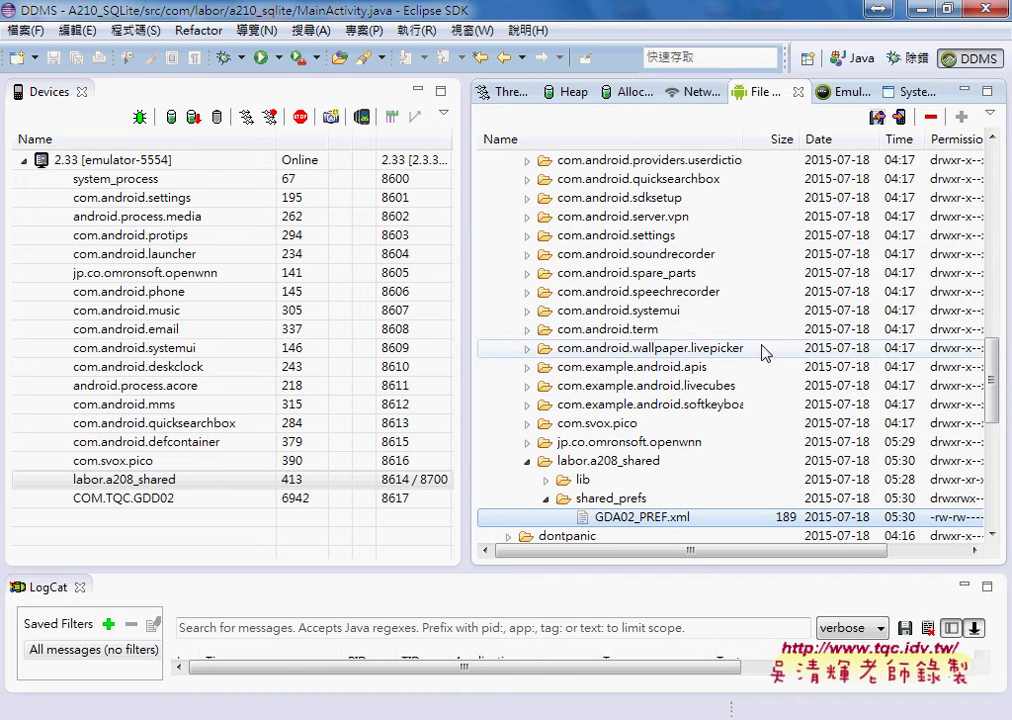
{"action": "left_click", "coordinate": [529, 462]}
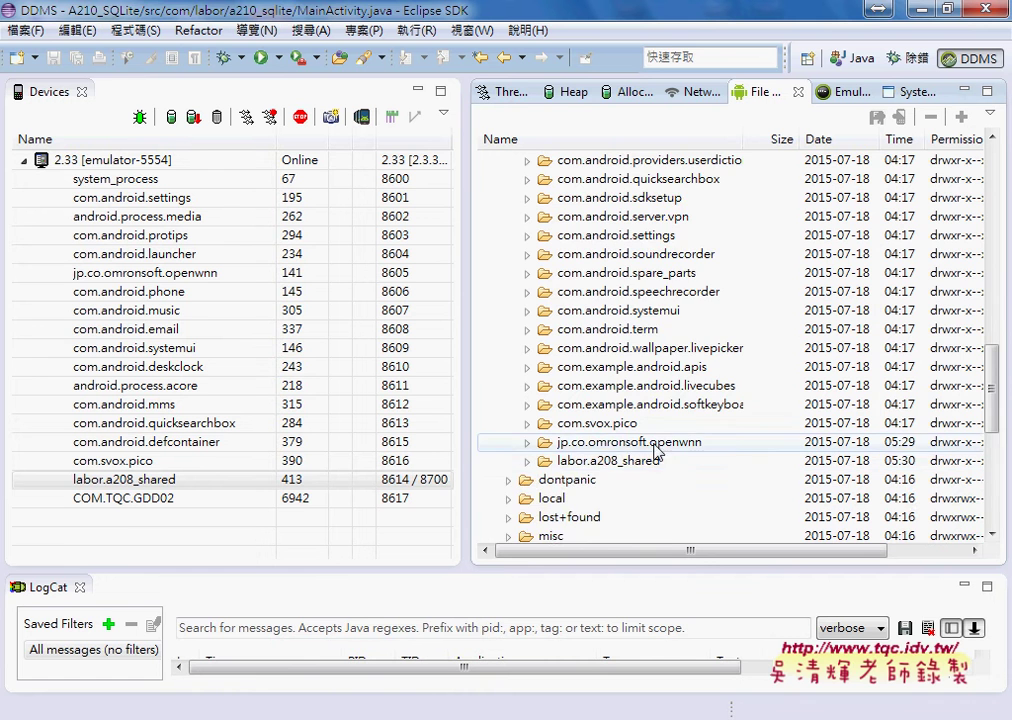
{"action": "scroll", "coordinate": [666, 445], "scroll_direction": "up", "scroll_amount": 15}
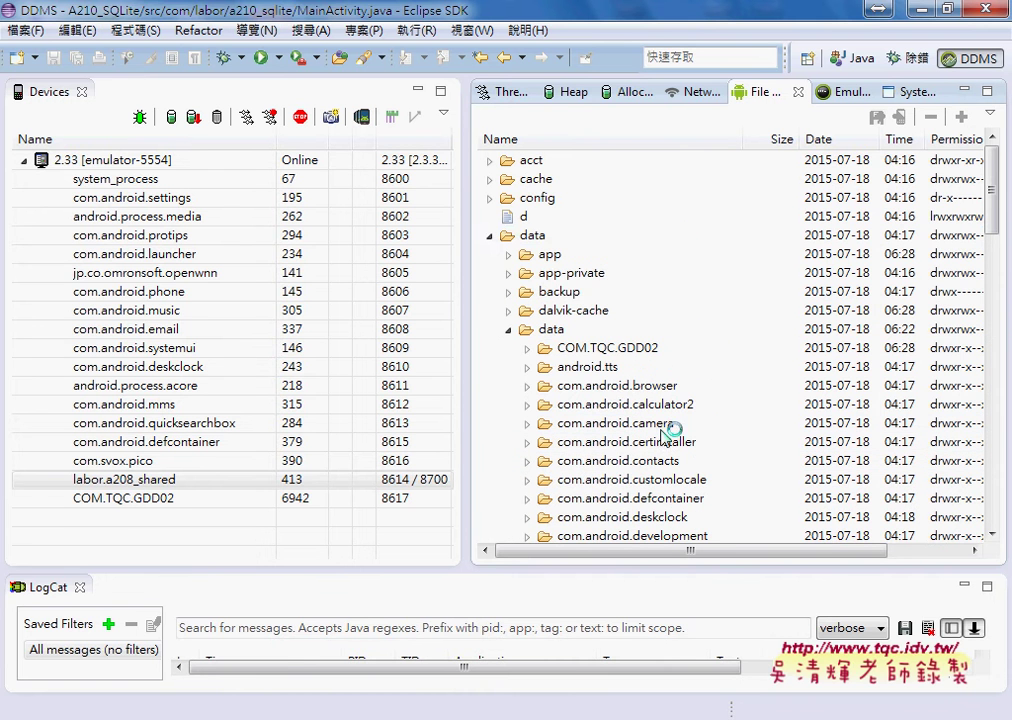
{"action": "left_click", "coordinate": [491, 236]}
{"action": "left_click", "coordinate": [491, 236]}
{"action": "left_click", "coordinate": [508, 254]}
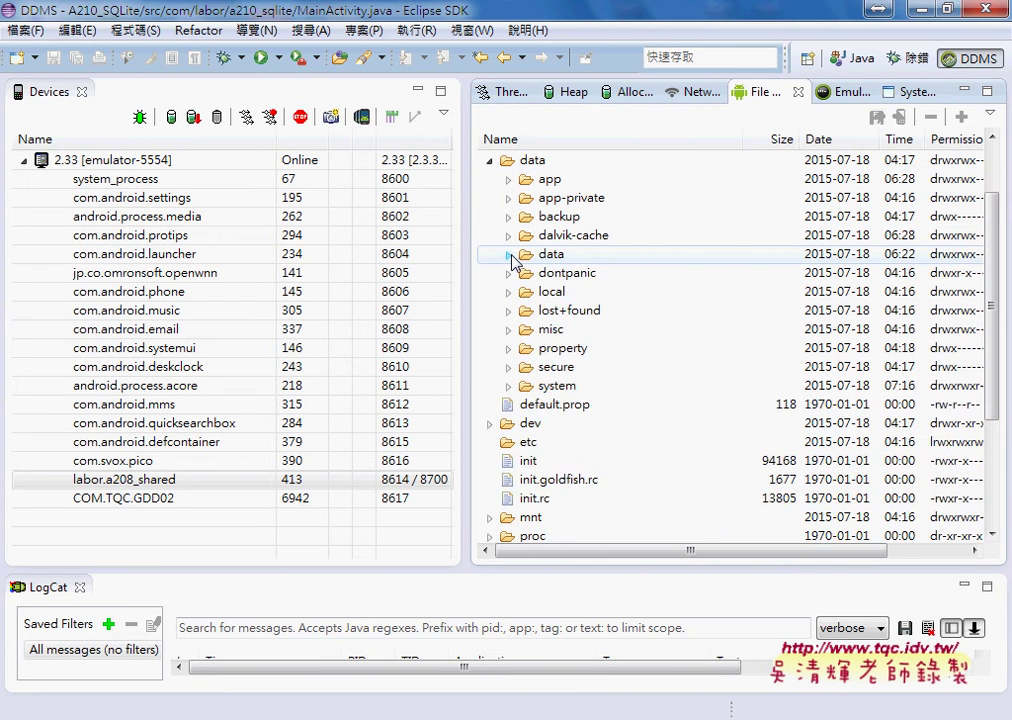
{"action": "left_click", "coordinate": [508, 254]}
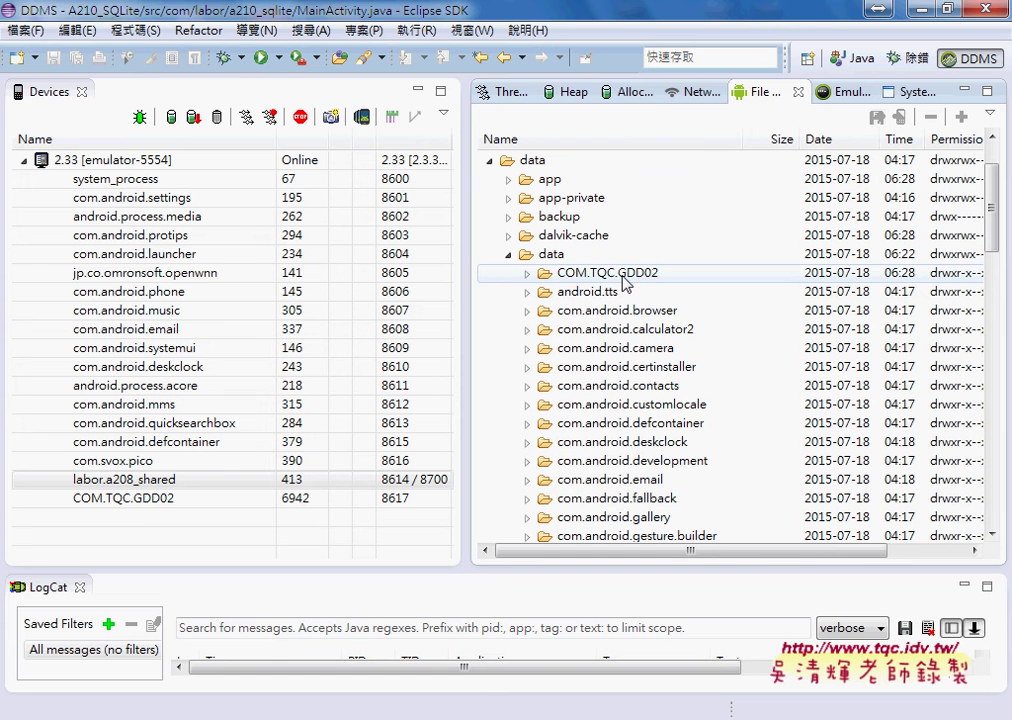
Step: Select the COM.TQC.GDD02 process and expand its package folder down to the contents of databases
{"action": "left_click", "coordinate": [134, 503]}
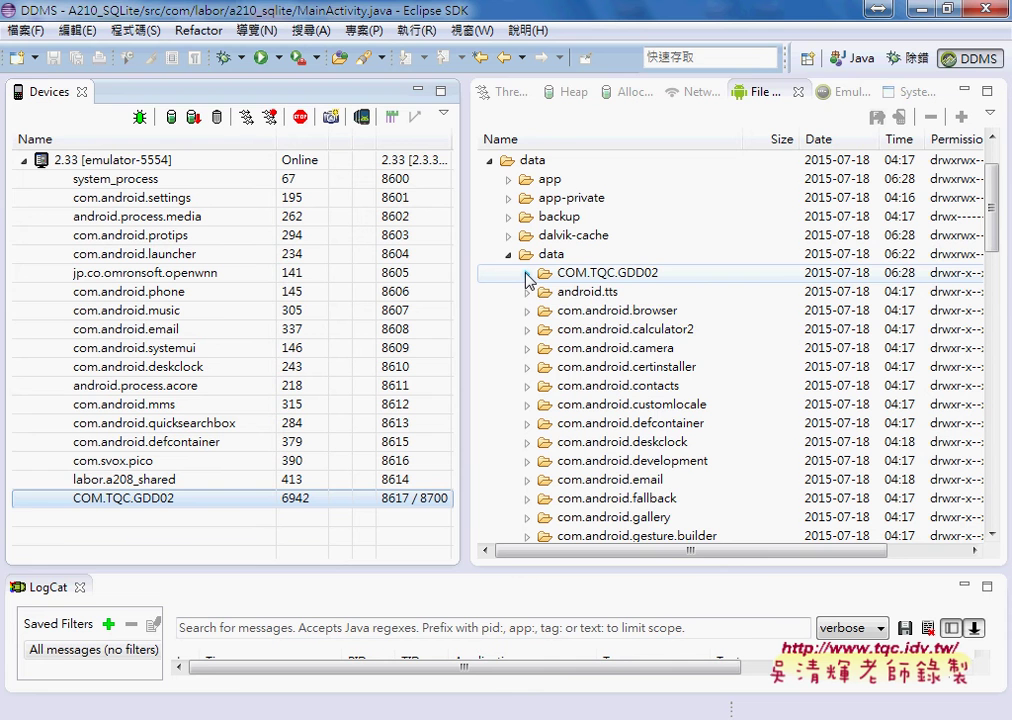
{"action": "left_click", "coordinate": [527, 274]}
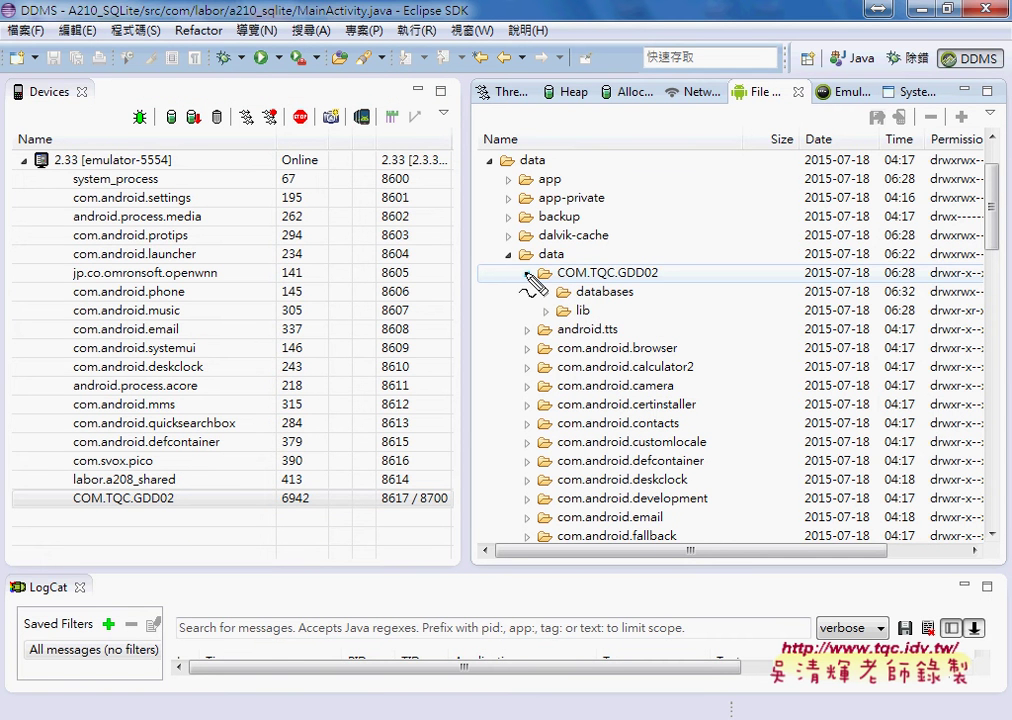
{"action": "mouse_move", "coordinate": [537, 298]}
{"action": "left_mouse_down"}
{"action": "mouse_move", "coordinate": [648, 297]}
{"action": "mouse_move", "coordinate": [560, 282]}
{"action": "mouse_move", "coordinate": [645, 301]}
{"action": "left_mouse_up"}
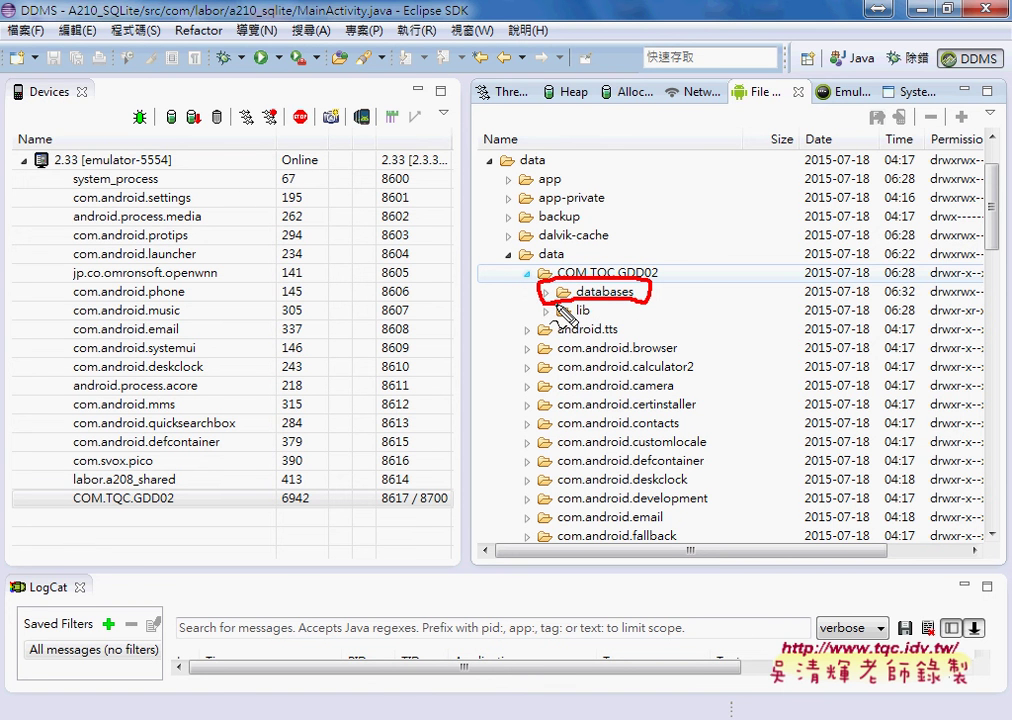
{"action": "mouse_move", "coordinate": [525, 275]}
{"action": "left_mouse_down"}
{"action": "mouse_move", "coordinate": [468, 279]}
{"action": "mouse_move", "coordinate": [540, 294]}
{"action": "left_mouse_up"}
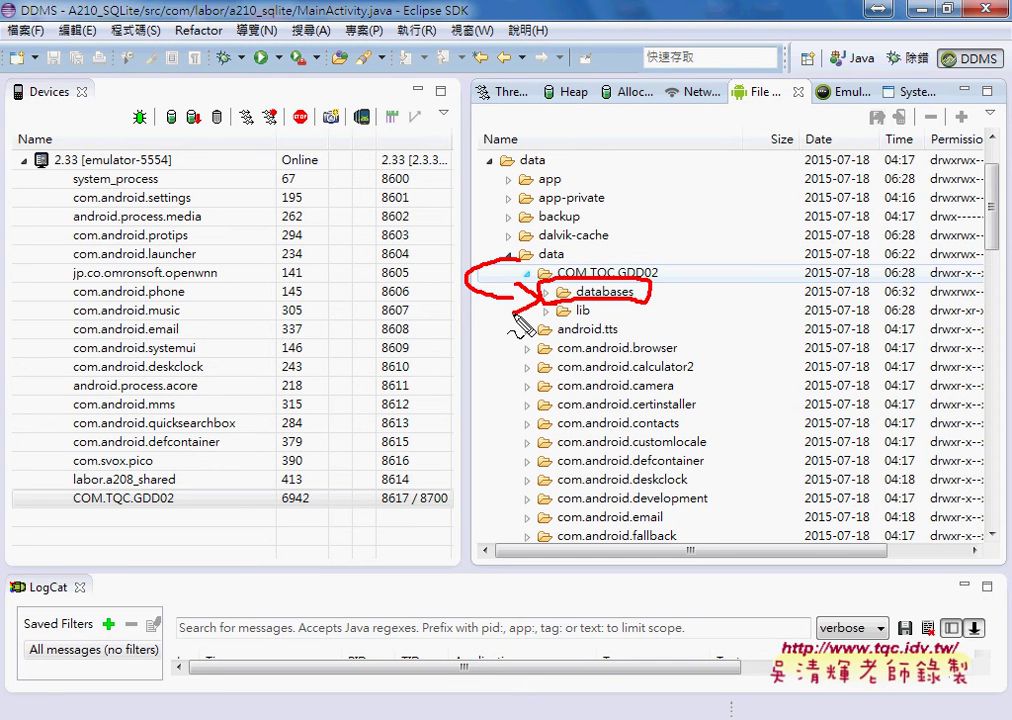
{"action": "key", "text": "Escape"}
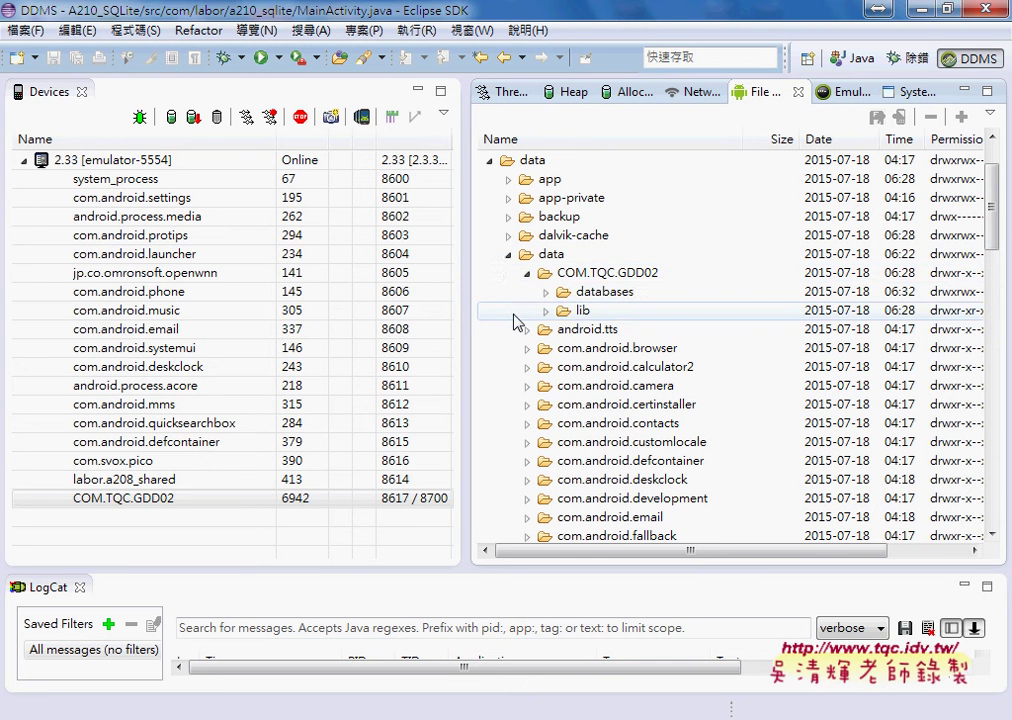
{"action": "left_click", "coordinate": [546, 291]}
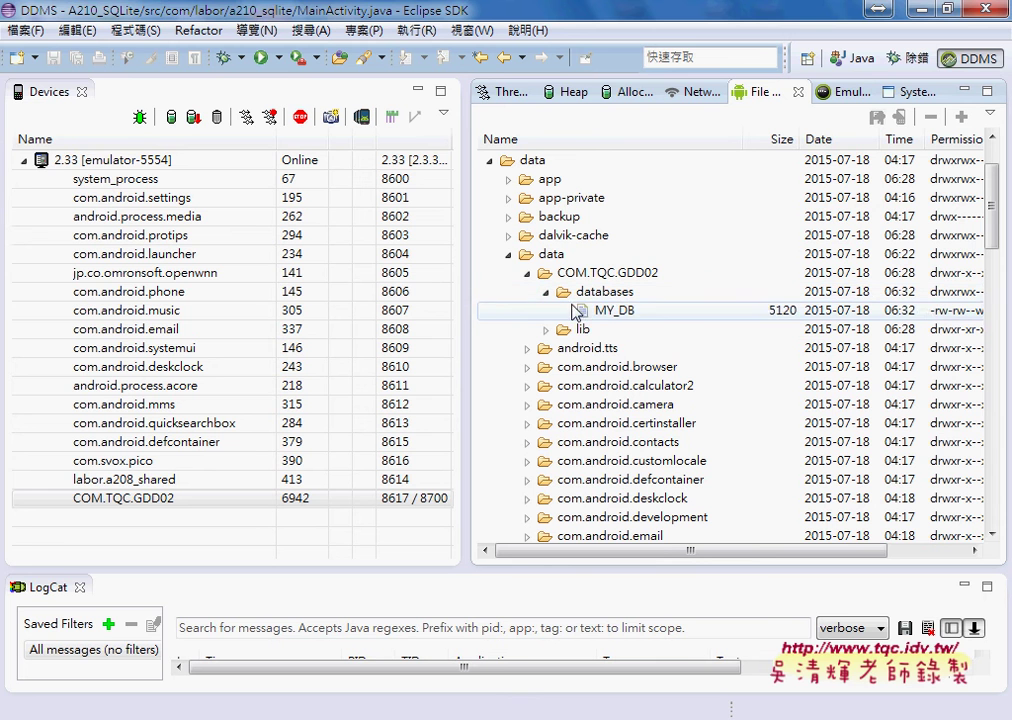
Step: Pull the MY_DB file from the device and save it to the desktop as MY_DB
{"action": "left_click", "coordinate": [608, 318]}
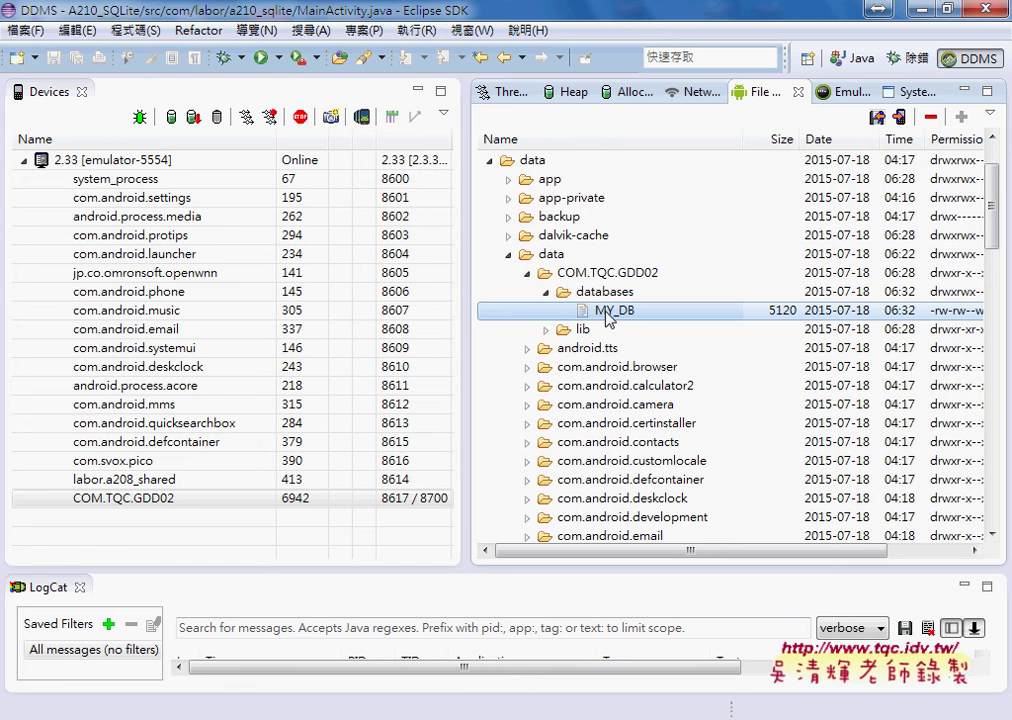
{"action": "left_click", "coordinate": [880, 122]}
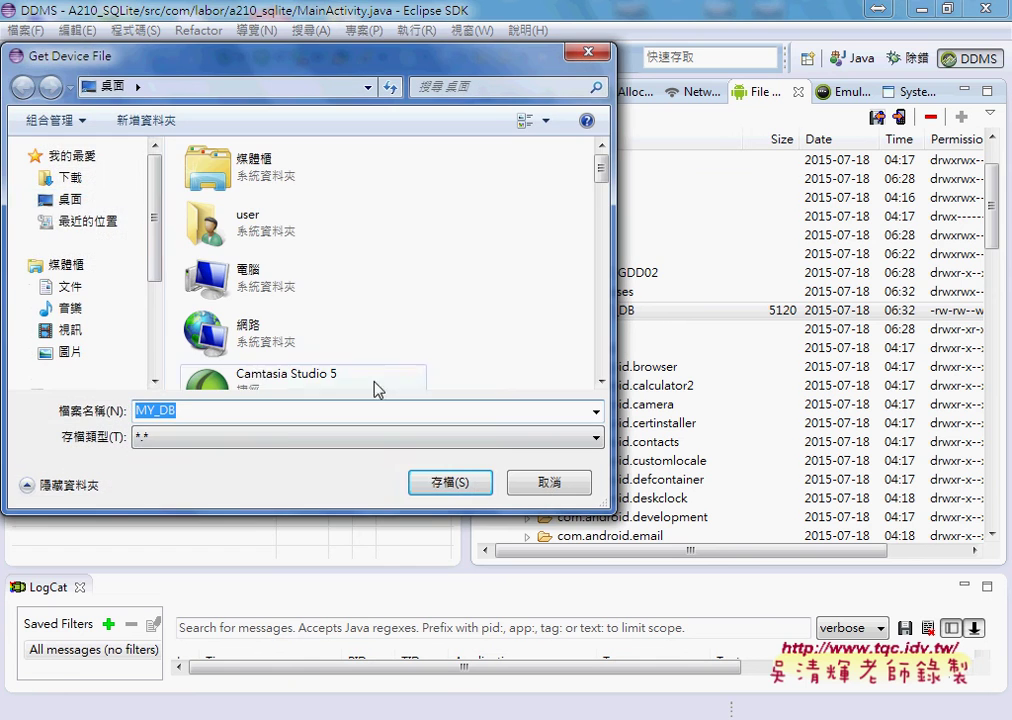
{"action": "left_click", "coordinate": [72, 199]}
{"action": "left_click", "coordinate": [449, 483]}
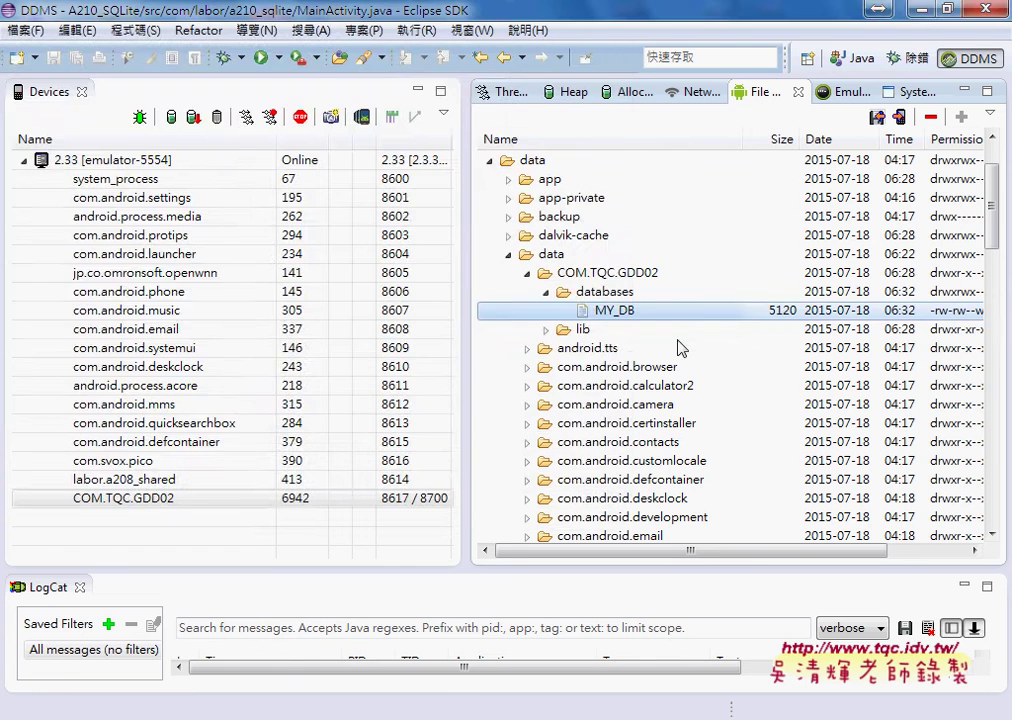
Step: Minimize Eclipse and the sqlitebrowser_200_b1_win folder window to locate the exported MY_DB file on the desktop
{"action": "left_click", "coordinate": [922, 9]}
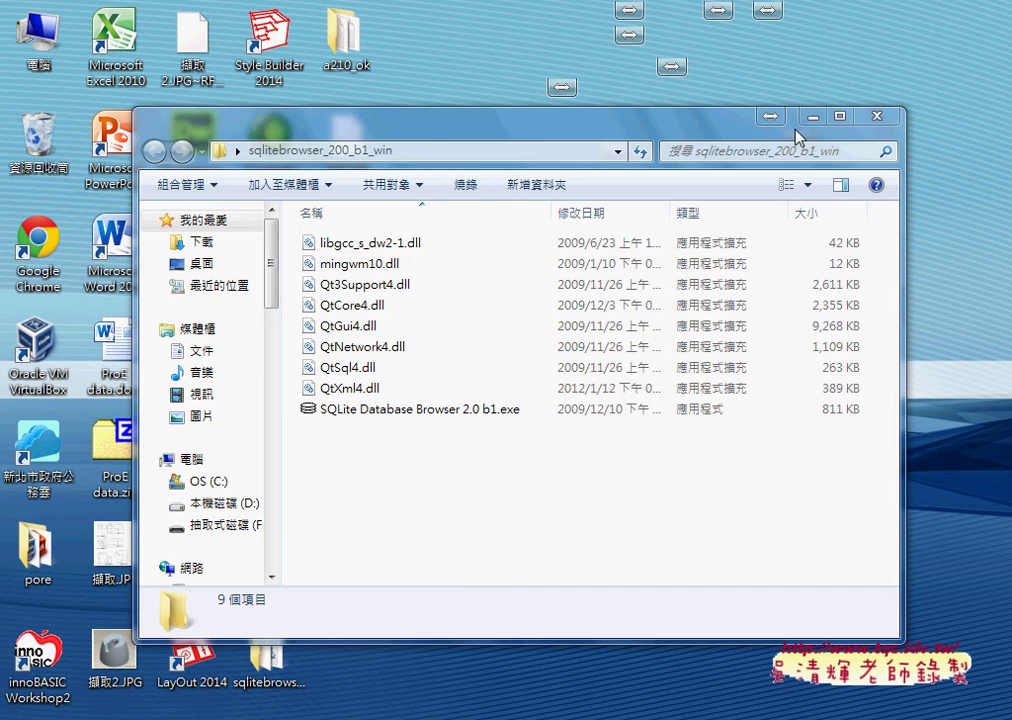
{"action": "left_click", "coordinate": [810, 118]}
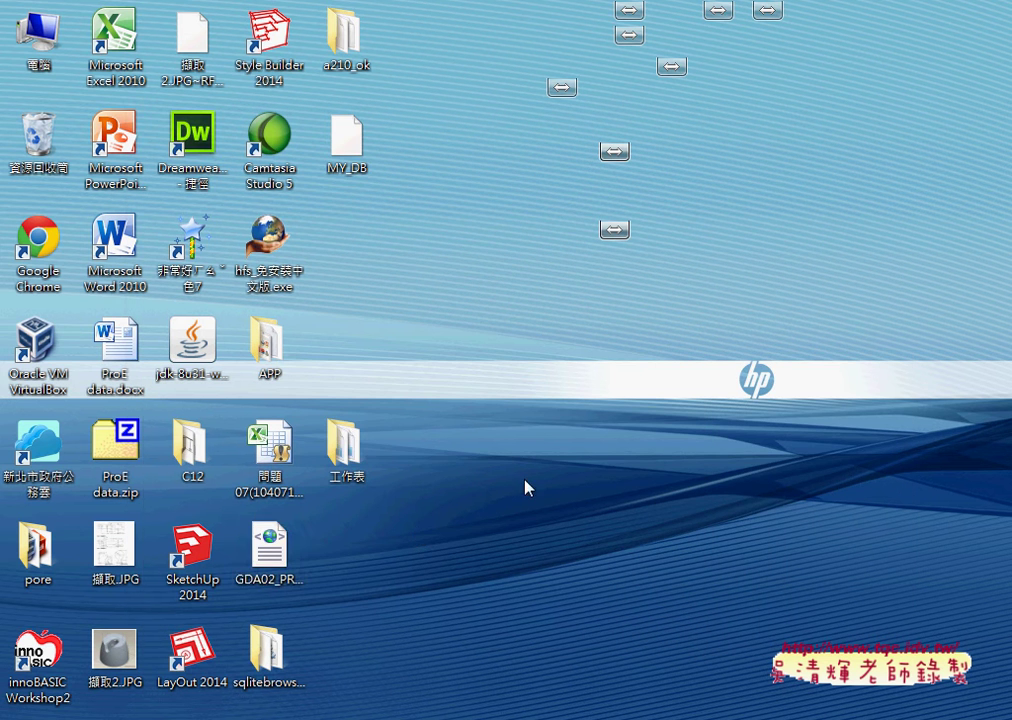
{"action": "right_click", "coordinate": [298, 557]}
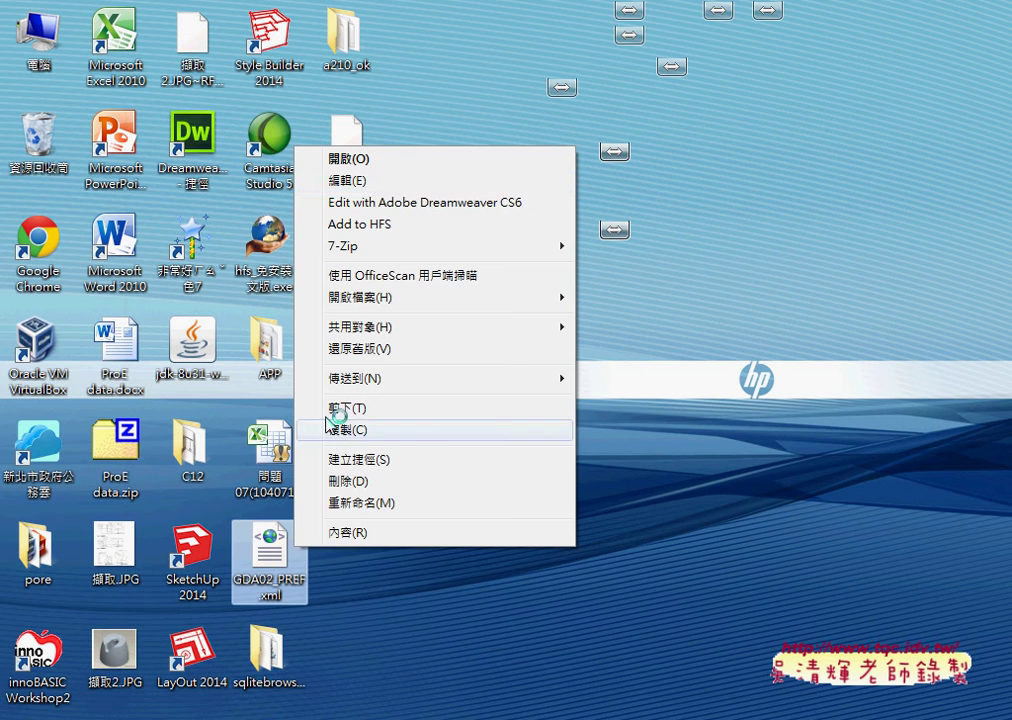
{"action": "left_click", "coordinate": [428, 142]}
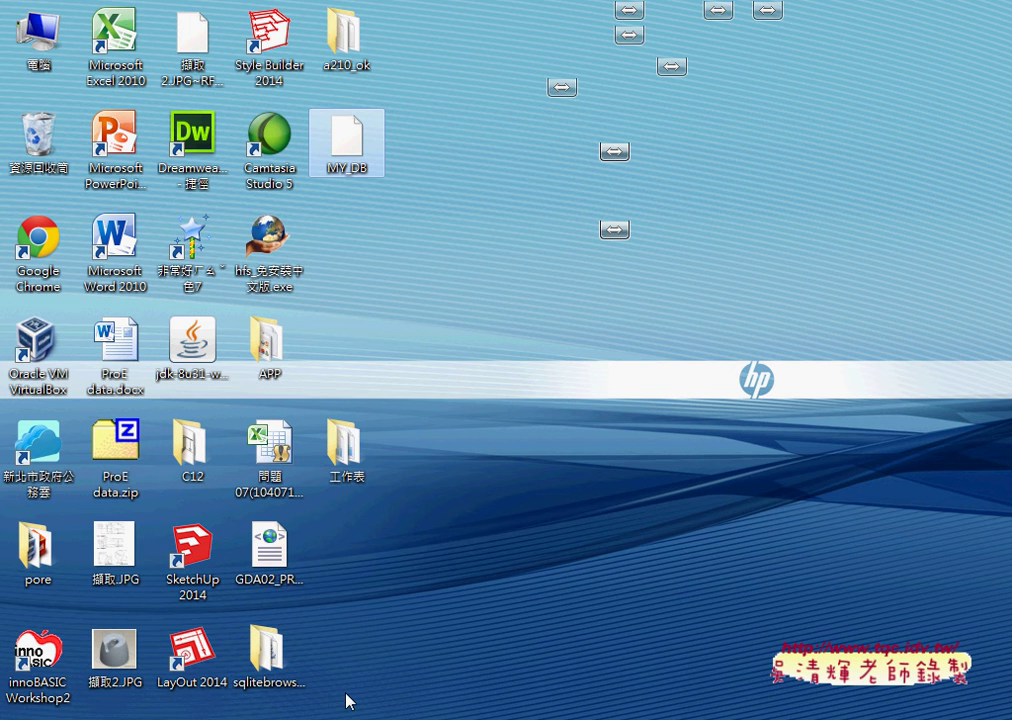
Step: Switch to Chrome, close the zip preview and look at the _補充資源 Google Drive folder containing the sqlitebrowser archive
{"action": "left_click", "coordinate": [339, 662]}
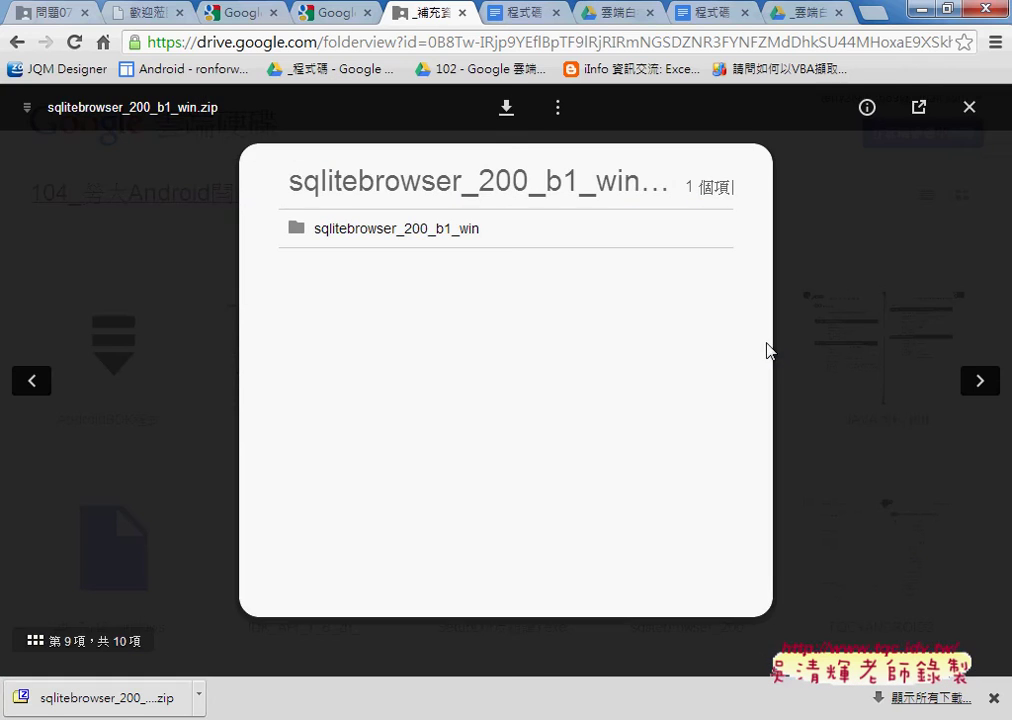
{"action": "left_click", "coordinate": [970, 108]}
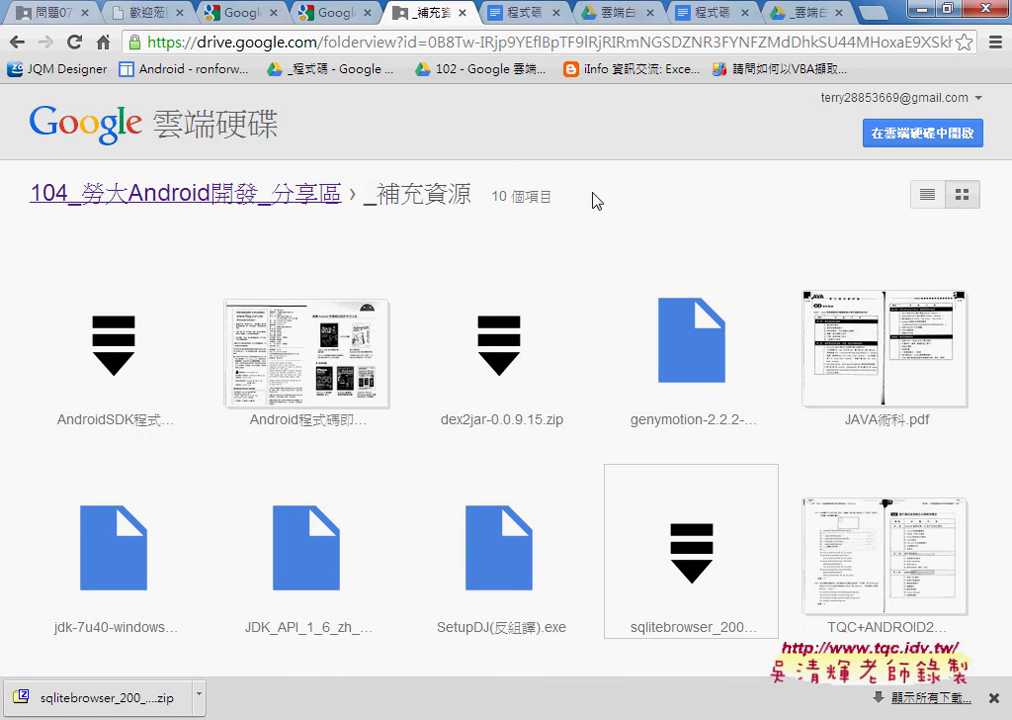
{"action": "left_click_drag", "start_coordinate": [375, 196], "coordinate": [471, 203]}
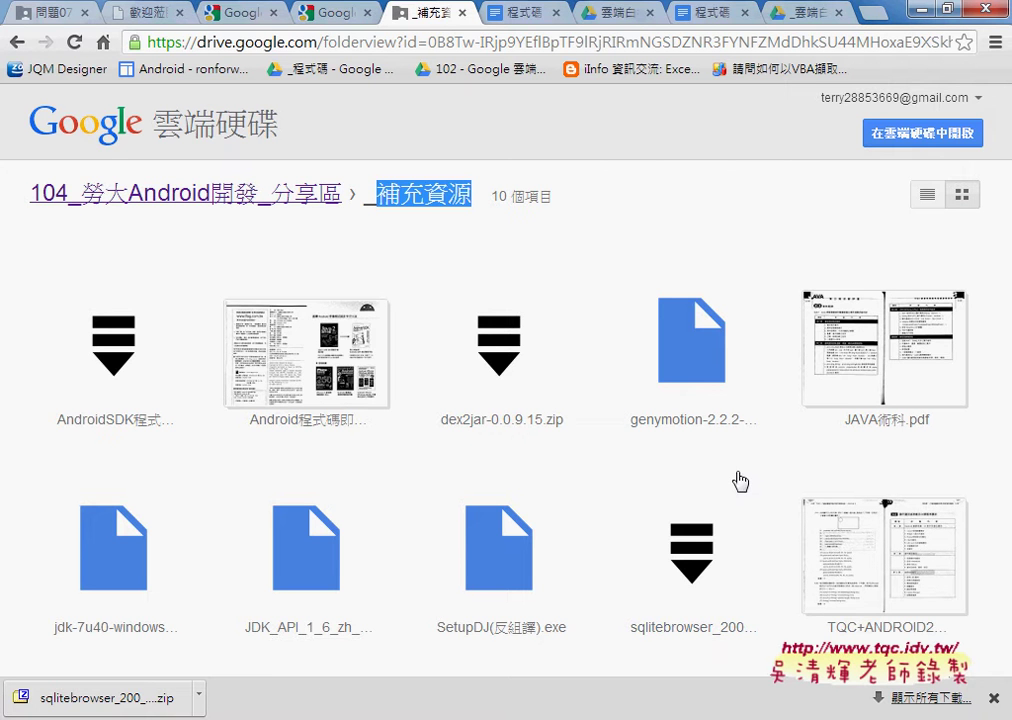
{"action": "left_click", "coordinate": [921, 9]}
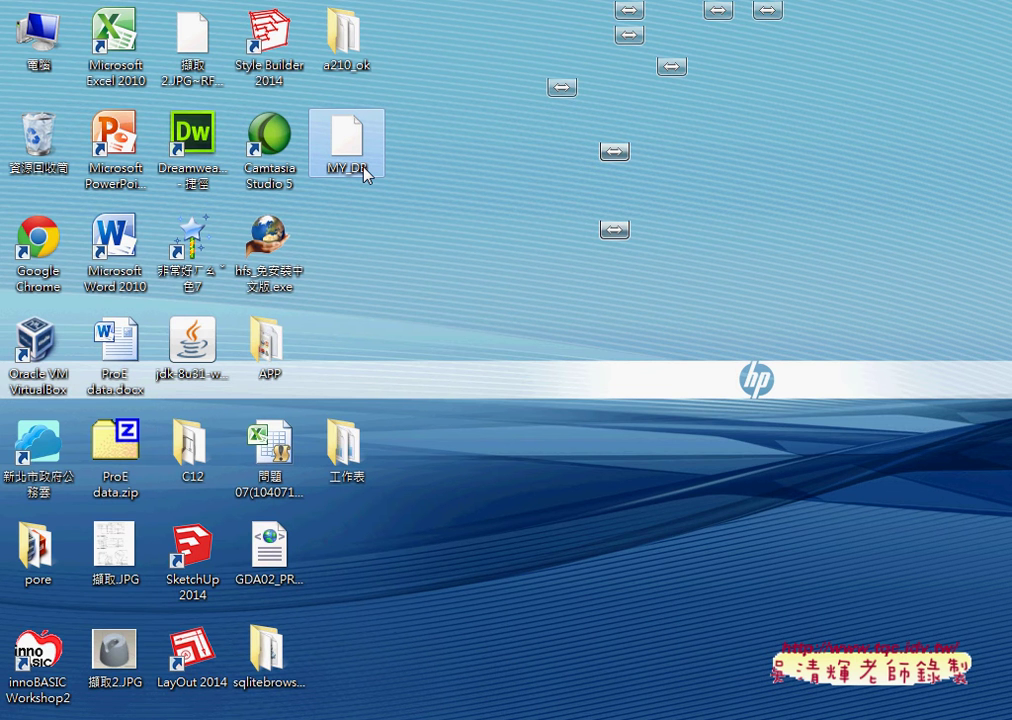
Step: Launch SQLite Database Browser 2.0 b1.exe from the desktop's sqlitebrowser folder, close that folder and move the program window aside
{"action": "double_click", "coordinate": [266, 655]}
{"action": "double_click", "coordinate": [353, 412]}
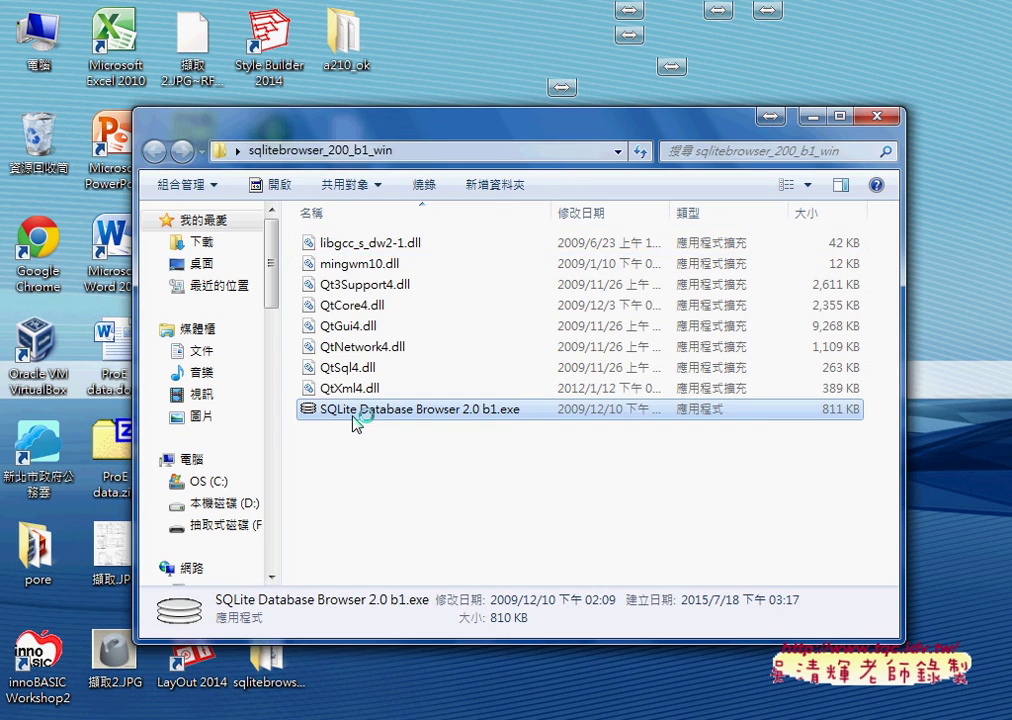
{"action": "left_click", "coordinate": [877, 121]}
{"action": "left_click_drag", "start_coordinate": [506, 95], "coordinate": [802, 152]}
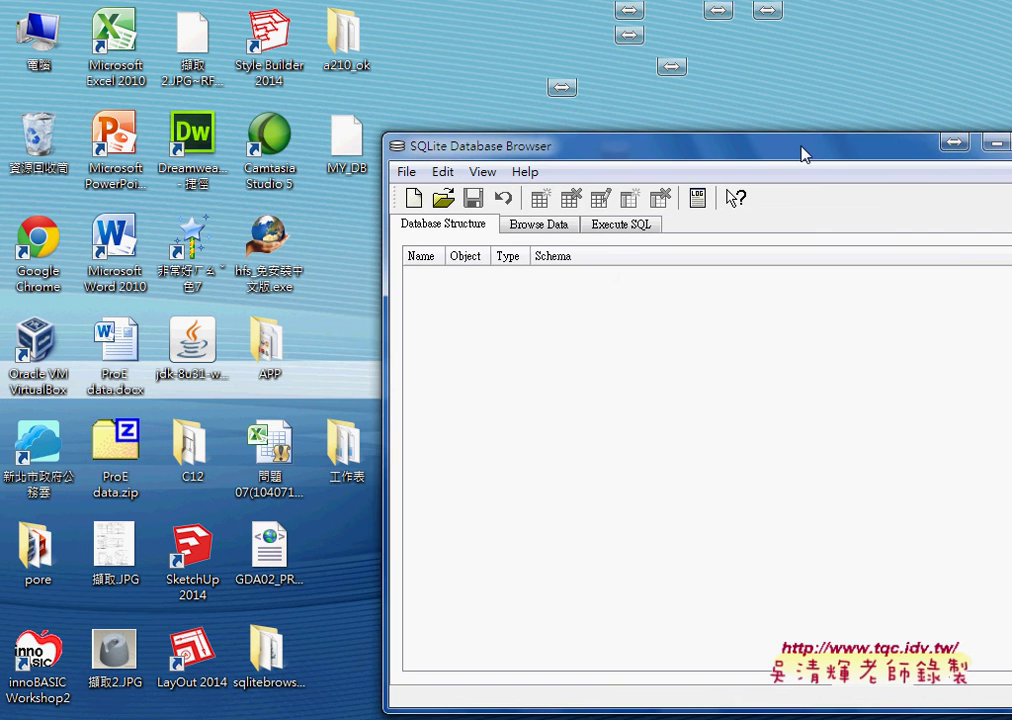
Step: Open the MY_DB database from the desktop and widen the window until the full table schemas fit
{"action": "left_click", "coordinate": [446, 202]}
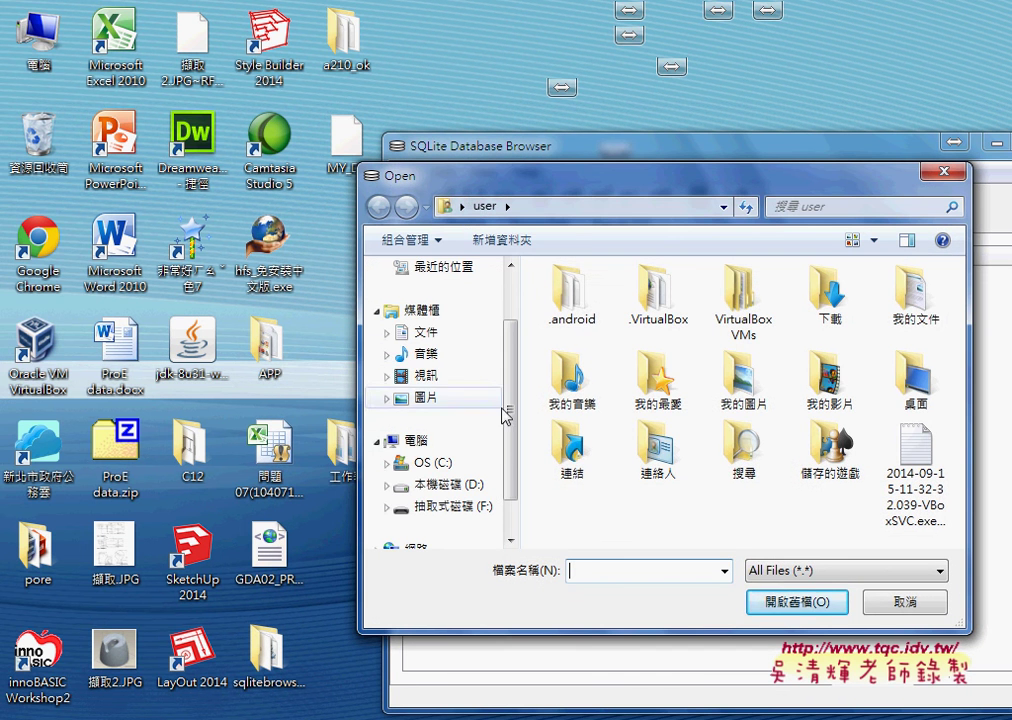
{"action": "scroll", "coordinate": [505, 415], "scroll_direction": "up", "scroll_amount": 3}
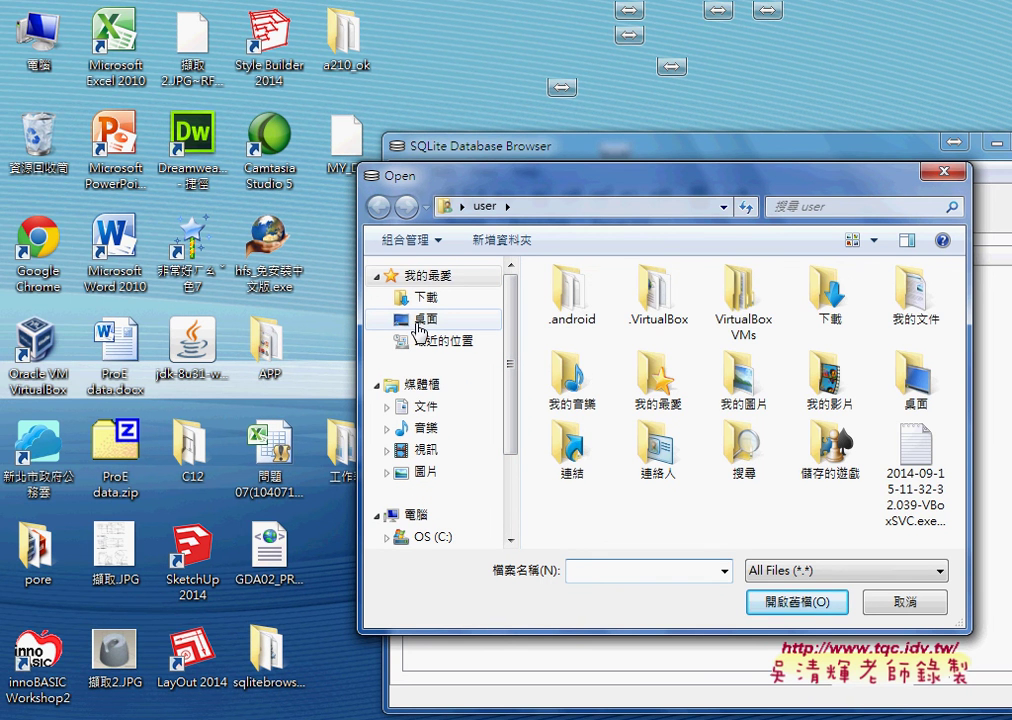
{"action": "left_click", "coordinate": [417, 322]}
{"action": "scroll", "coordinate": [928, 319], "scroll_direction": "down", "scroll_amount": 5}
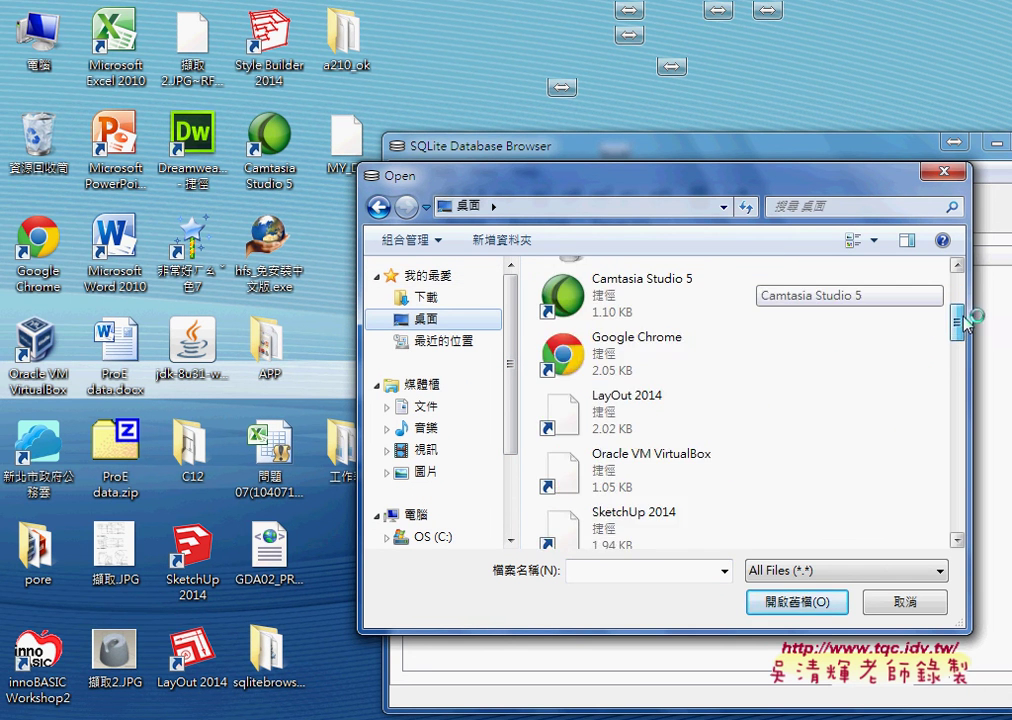
{"action": "left_click_drag", "start_coordinate": [962, 318], "coordinate": [953, 477]}
{"action": "left_click", "coordinate": [655, 442]}
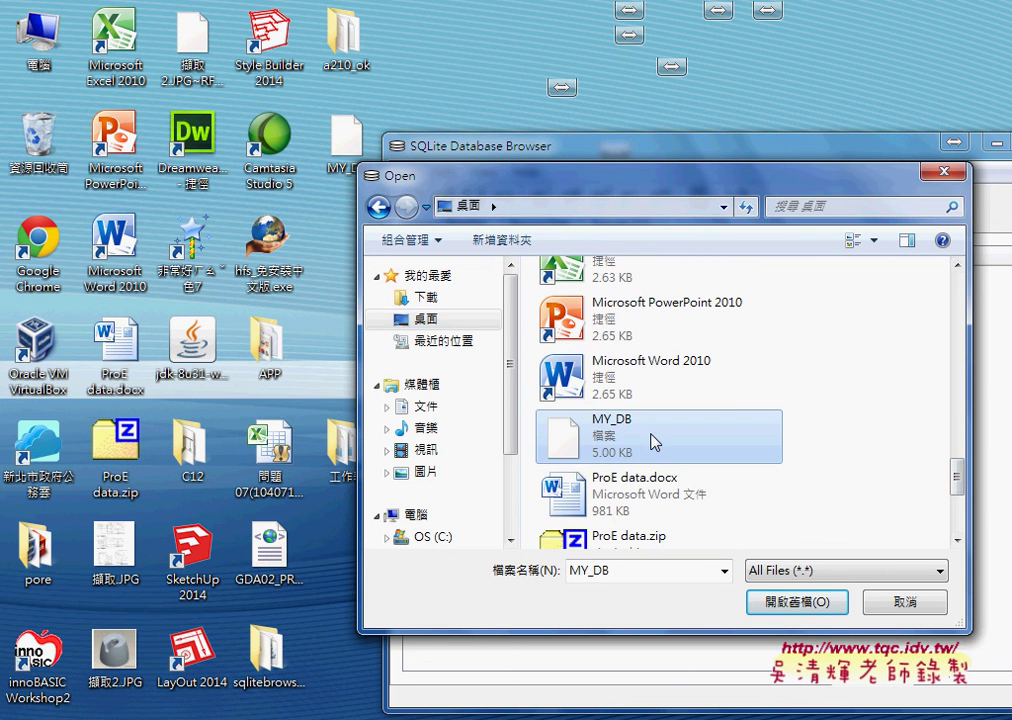
{"action": "left_click", "coordinate": [804, 601]}
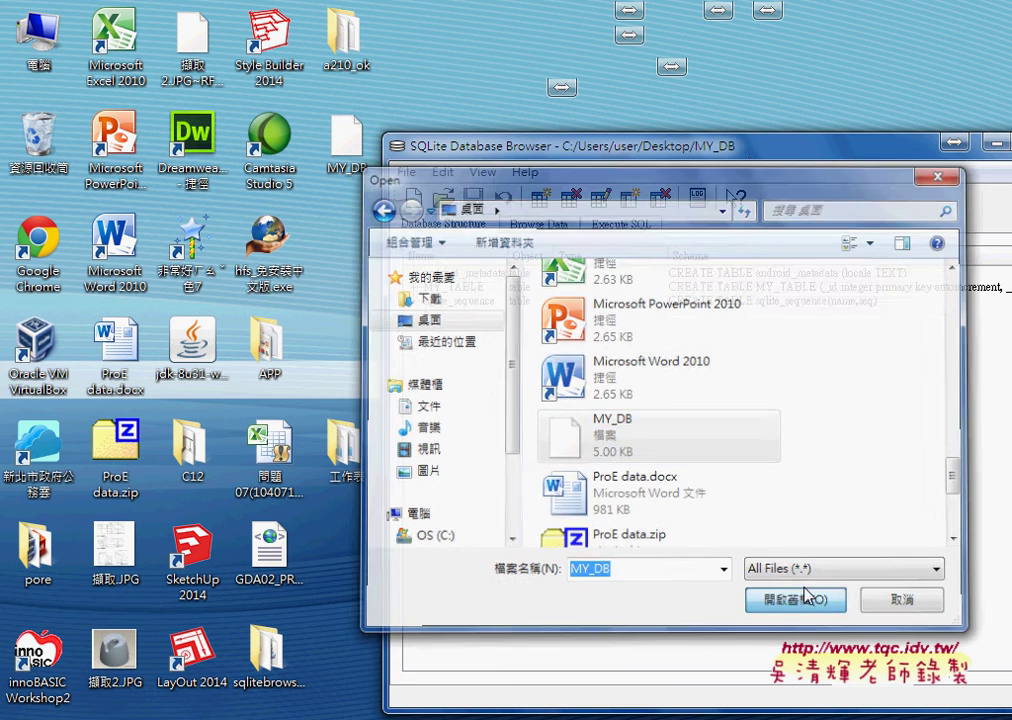
{"action": "left_click_drag", "start_coordinate": [748, 158], "coordinate": [529, 124]}
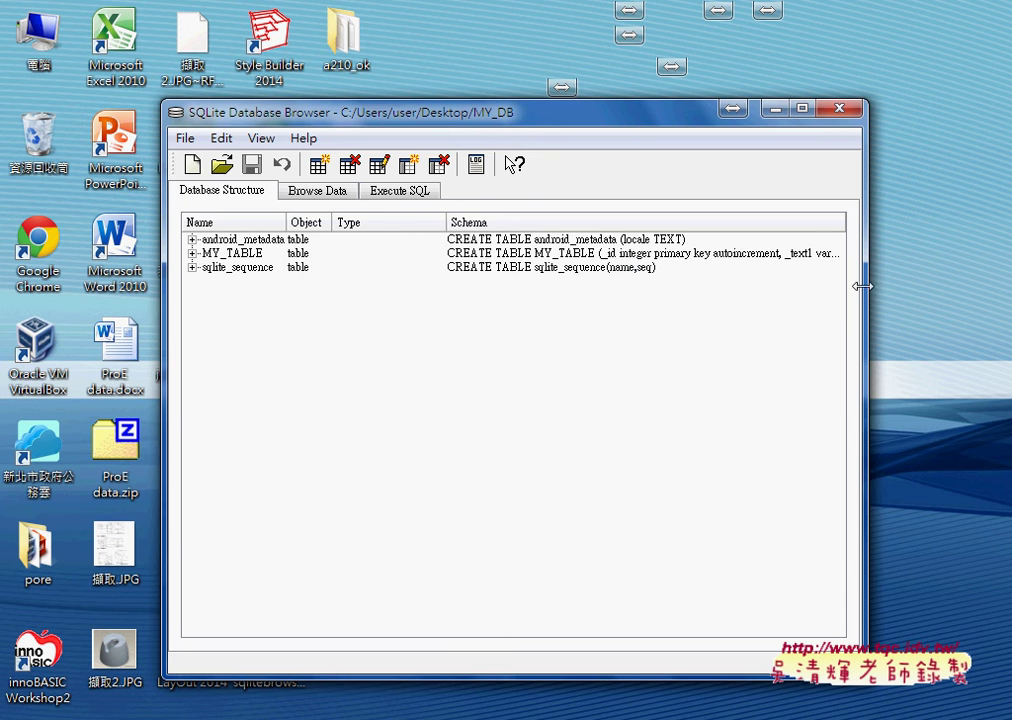
{"action": "left_click_drag", "start_coordinate": [862, 286], "coordinate": [938, 286]}
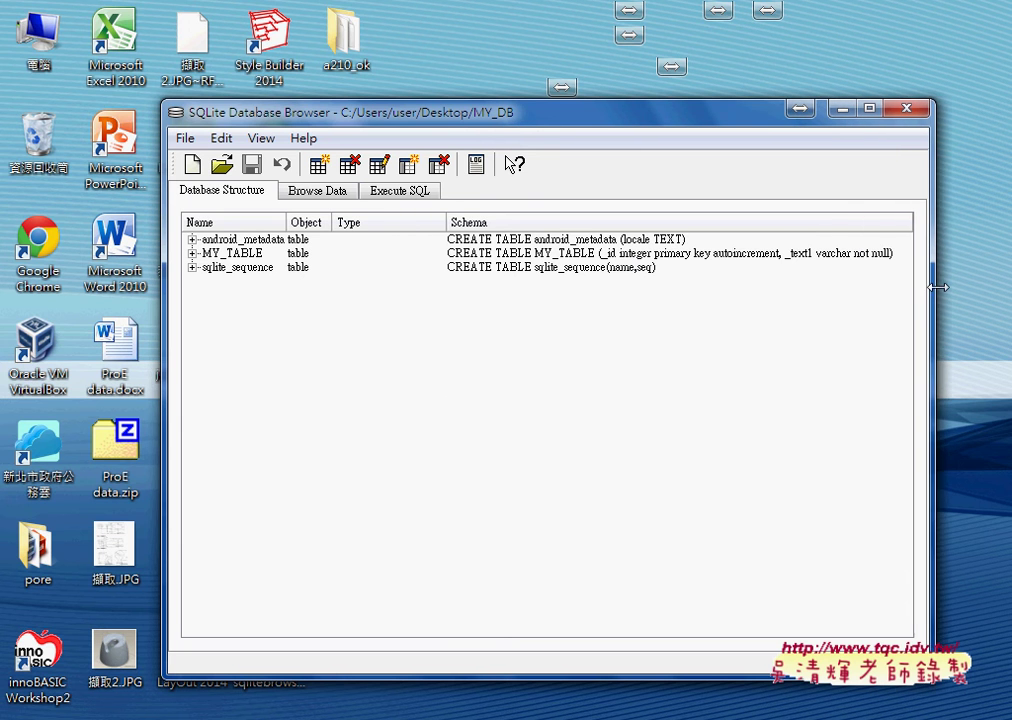
Step: Expand MY_TABLE in the database structure and examine its _id and _text1 fields
{"action": "left_click", "coordinate": [192, 254]}
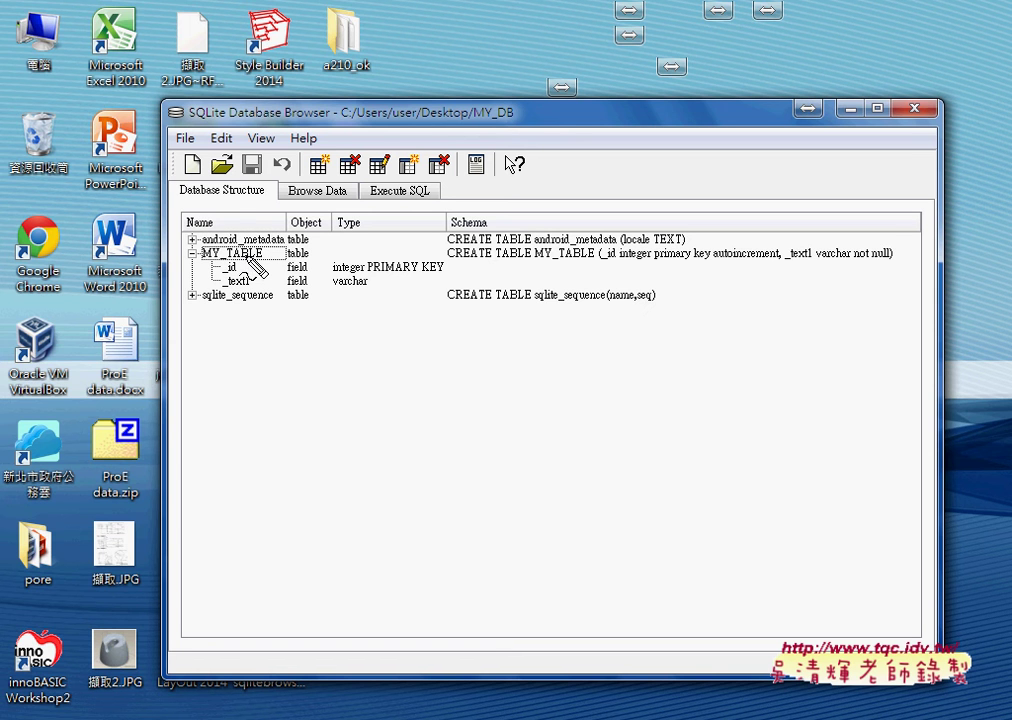
{"action": "mouse_move", "coordinate": [250, 268]}
{"action": "left_mouse_down"}
{"action": "mouse_move", "coordinate": [215, 268]}
{"action": "mouse_move", "coordinate": [178, 242]}
{"action": "mouse_move", "coordinate": [310, 257]}
{"action": "left_mouse_up"}
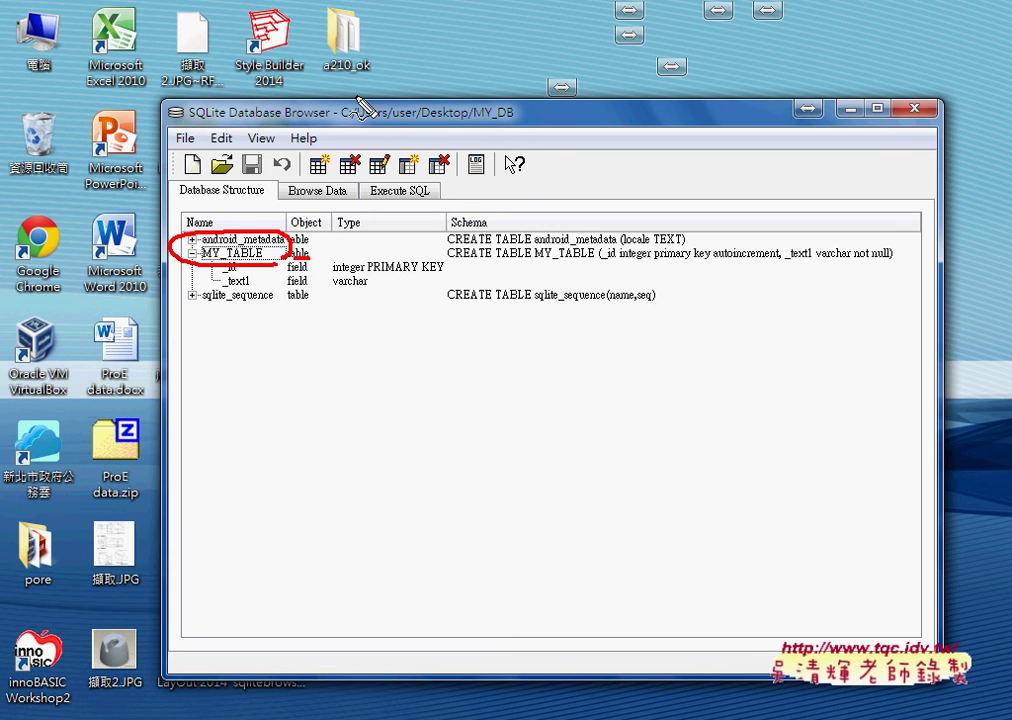
{"action": "mouse_move", "coordinate": [228, 117]}
{"action": "left_mouse_down"}
{"action": "mouse_move", "coordinate": [283, 117]}
{"action": "mouse_move", "coordinate": [257, 172]}
{"action": "mouse_move", "coordinate": [256, 232]}
{"action": "mouse_move", "coordinate": [264, 220]}
{"action": "left_mouse_up"}
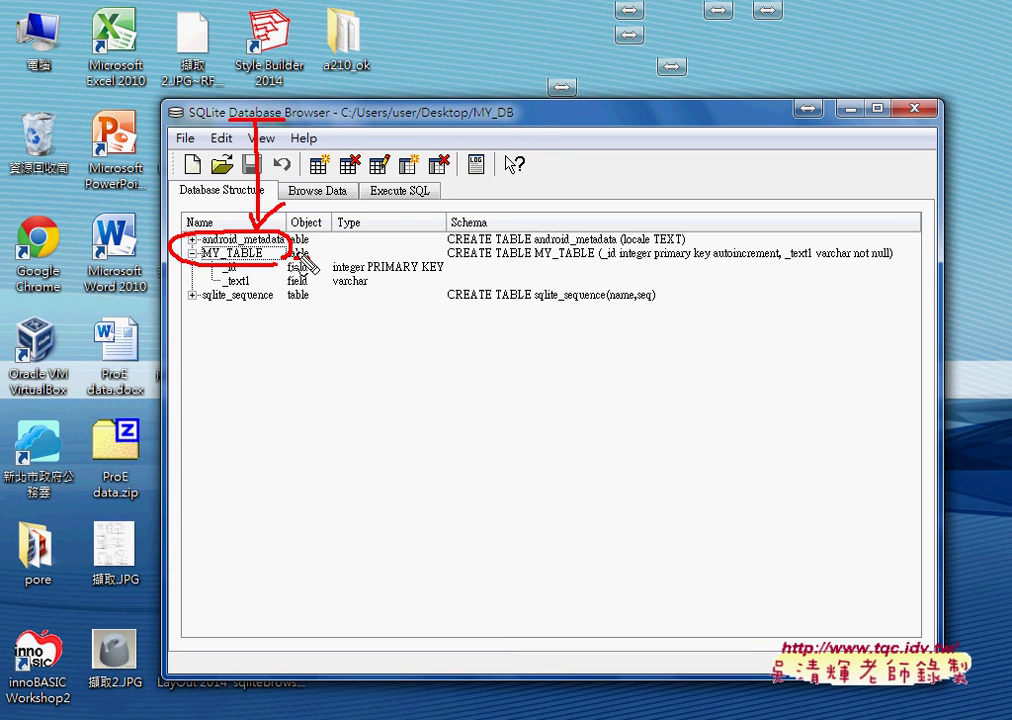
{"action": "key", "text": "Escape"}
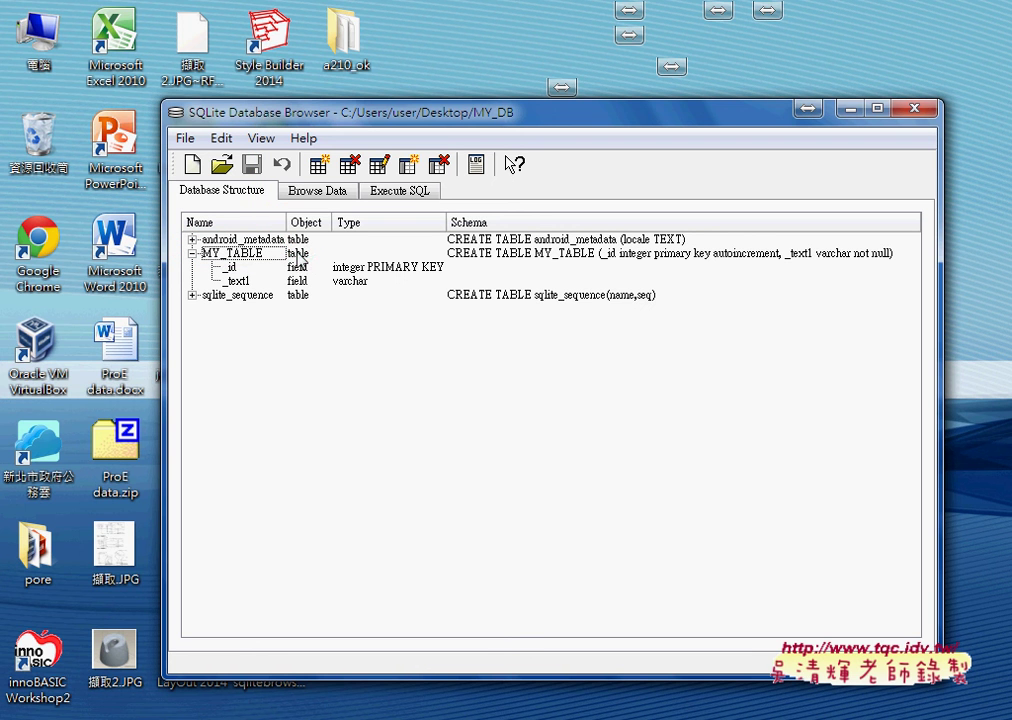
{"action": "left_click", "coordinate": [230, 267]}
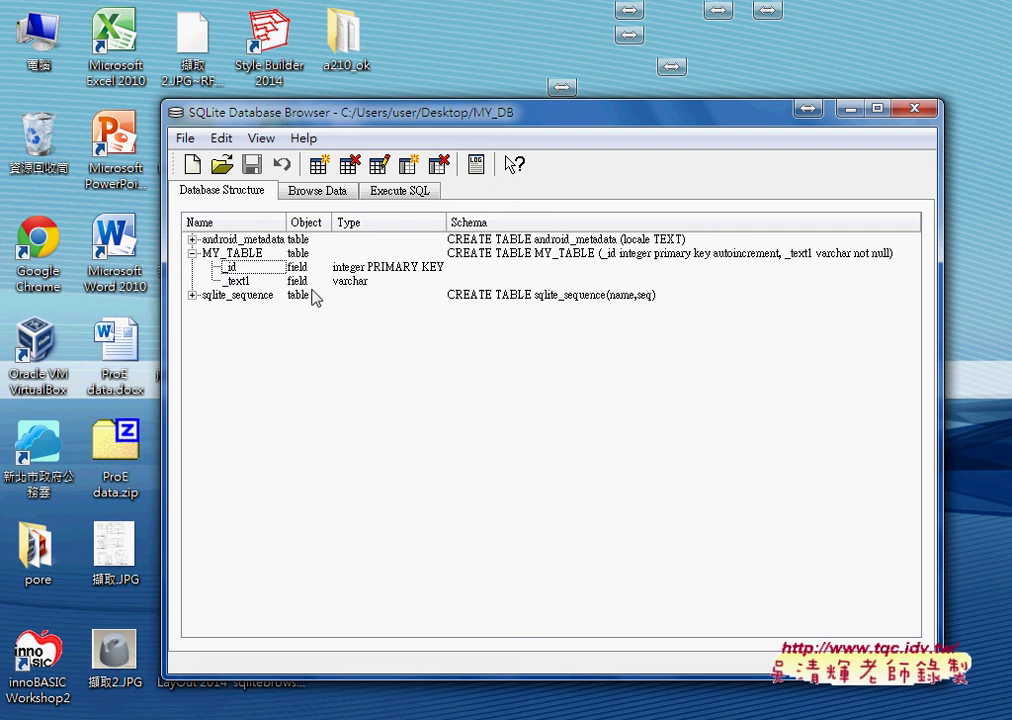
{"action": "left_click", "coordinate": [246, 282]}
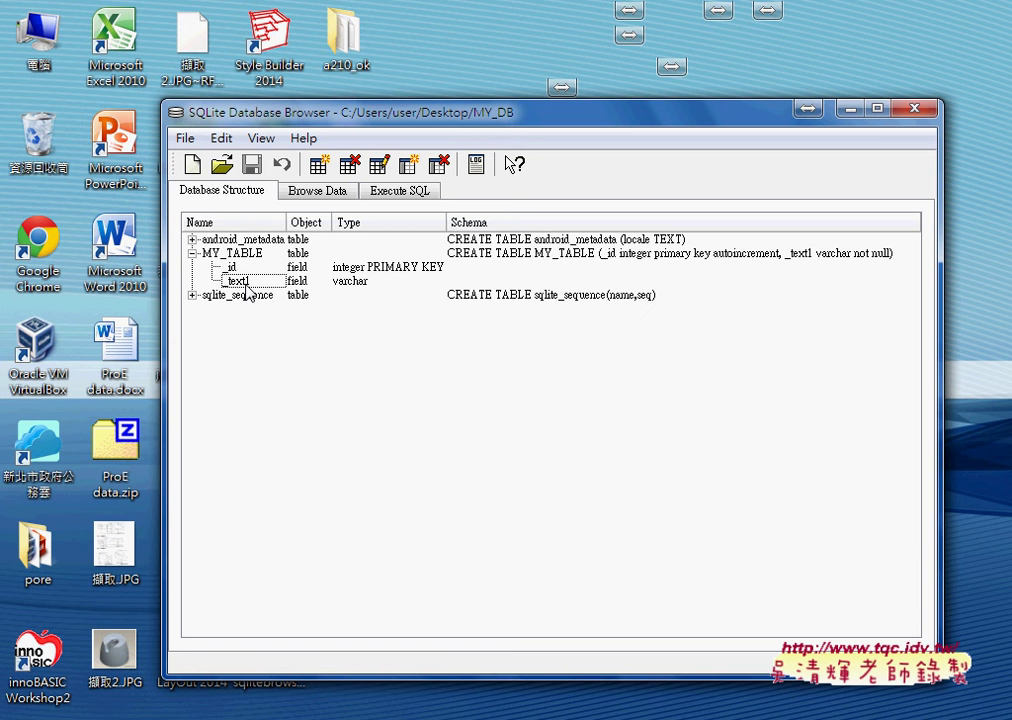
Step: Browse the data records stored in MY_TABLE
{"action": "left_click", "coordinate": [320, 193]}
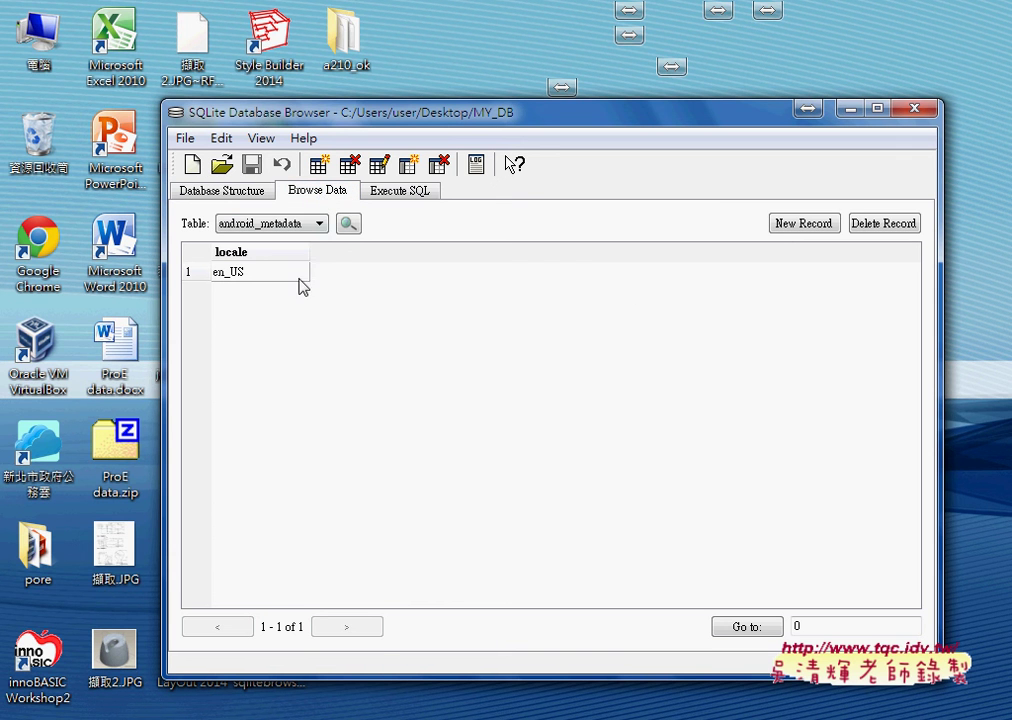
{"action": "left_click", "coordinate": [305, 225]}
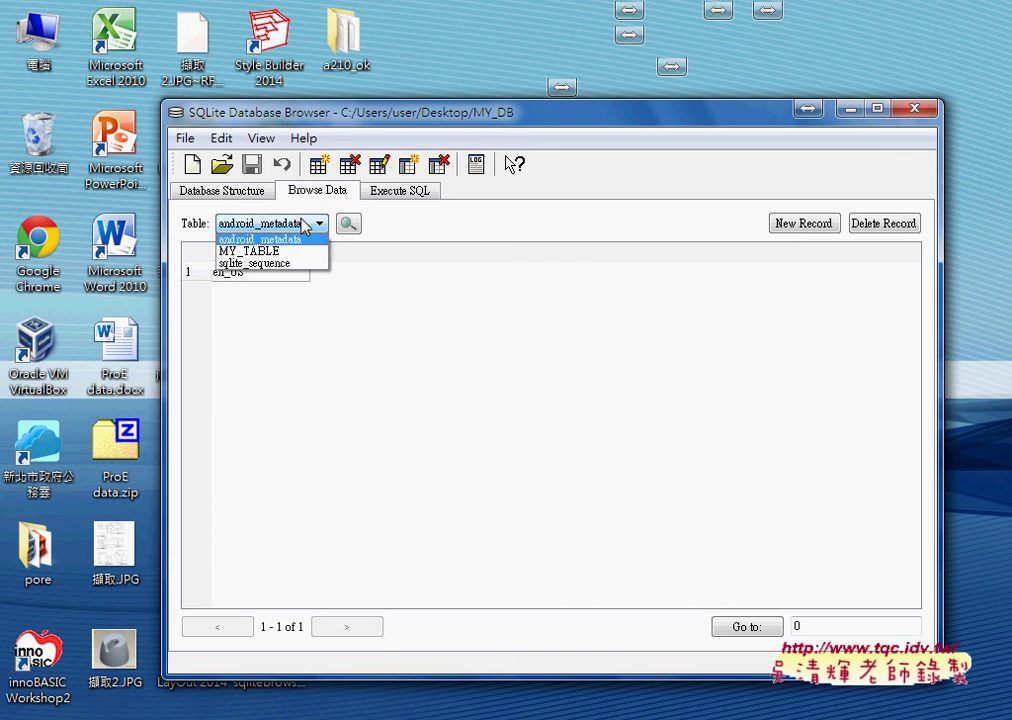
{"action": "left_click", "coordinate": [254, 253]}
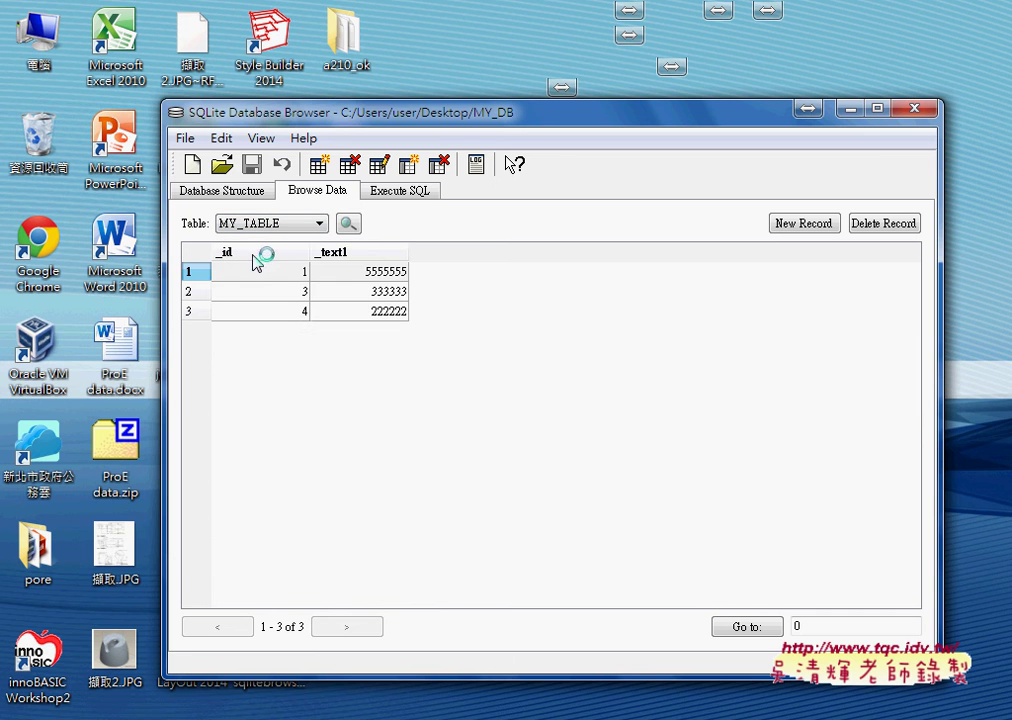
{"action": "left_click", "coordinate": [290, 275]}
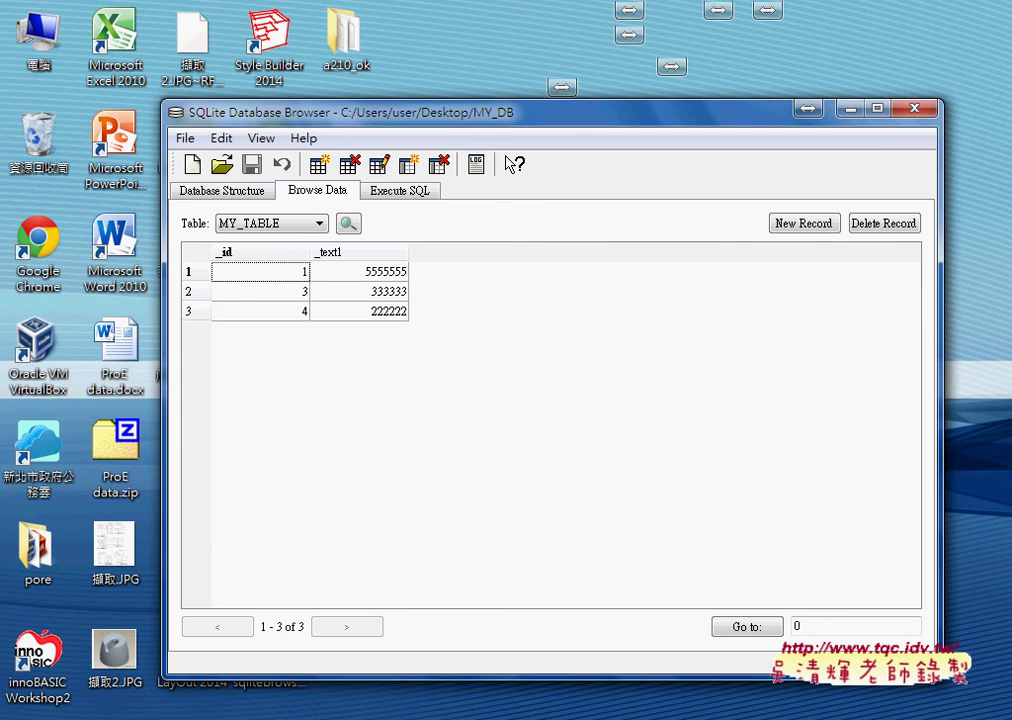
Step: Switch to Eclipse, return to the Java perspective and maximize the MainActivity.java editor
{"action": "key", "text": "alt+Tab"}
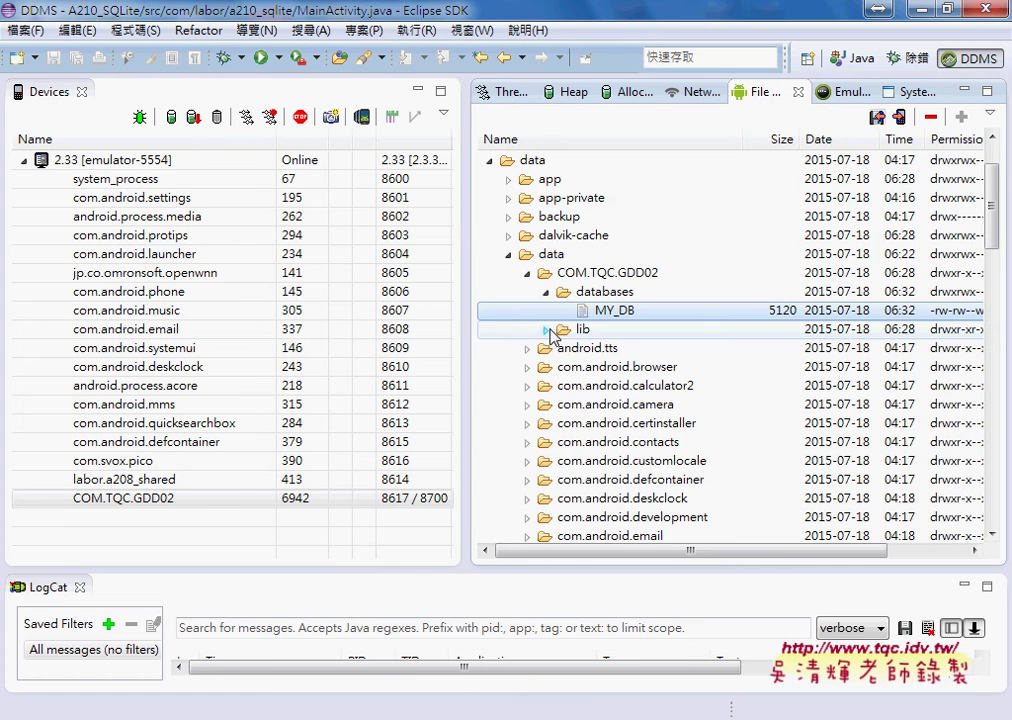
{"action": "left_click", "coordinate": [855, 58]}
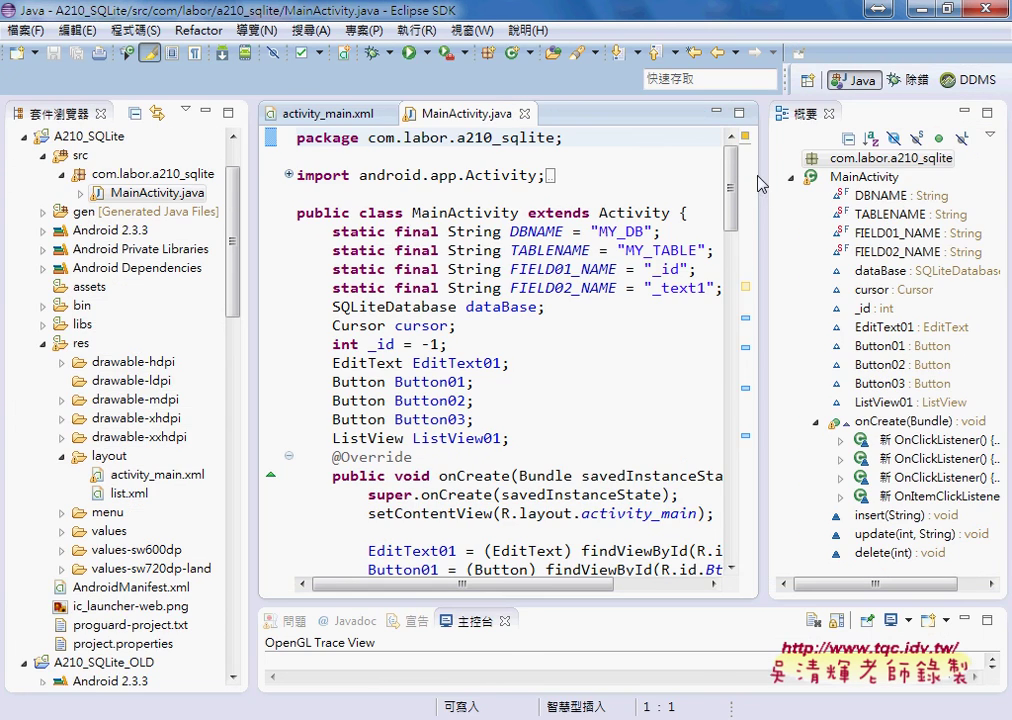
{"action": "left_click", "coordinate": [739, 113]}
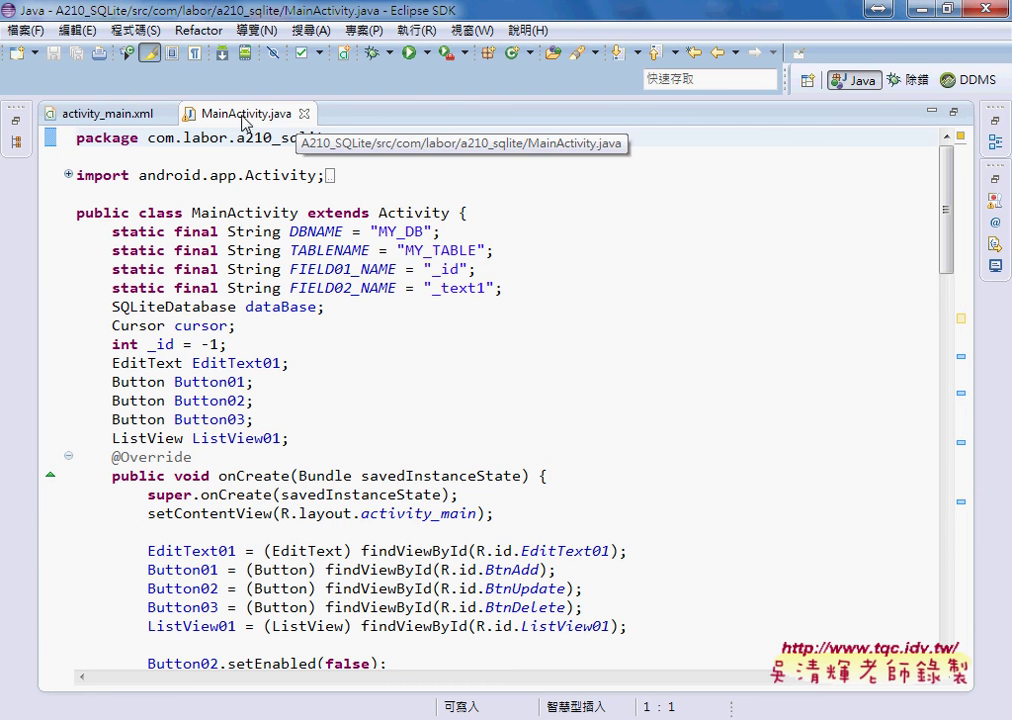
Step: Examine the DBNAME and TABLENAME constants and their values MY_DB and MY_TABLE in MainActivity.java
{"action": "left_click", "coordinate": [256, 232]}
{"action": "left_click_drag", "start_coordinate": [291, 232], "coordinate": [343, 232]}
{"action": "left_click_drag", "start_coordinate": [424, 232], "coordinate": [378, 232]}
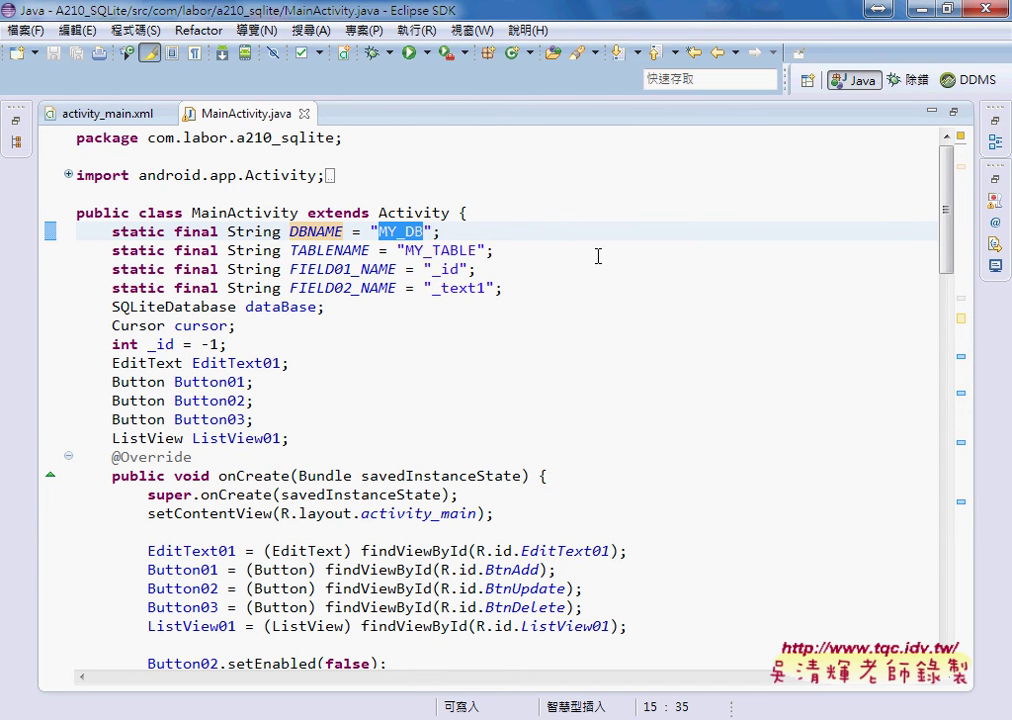
{"action": "left_click", "coordinate": [328, 250]}
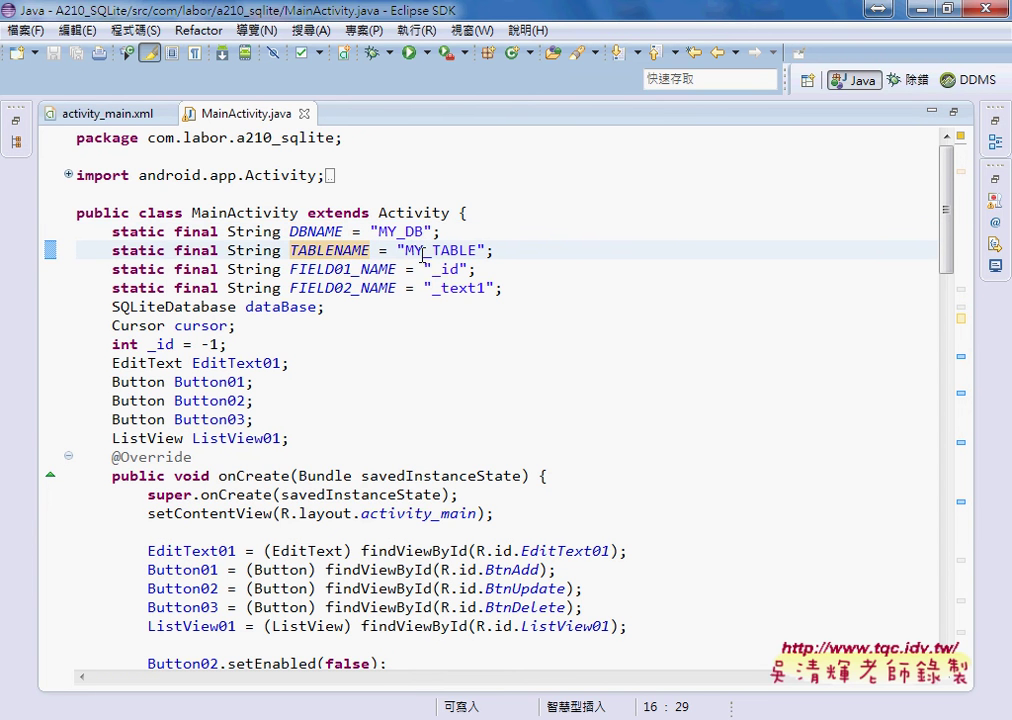
{"action": "left_click_drag", "start_coordinate": [405, 250], "coordinate": [478, 250]}
Step: Switch to SQLite Database Browser, show the database structure and move the window aside so the constants in the code stay readable
{"action": "left_click", "coordinate": [526, 712]}
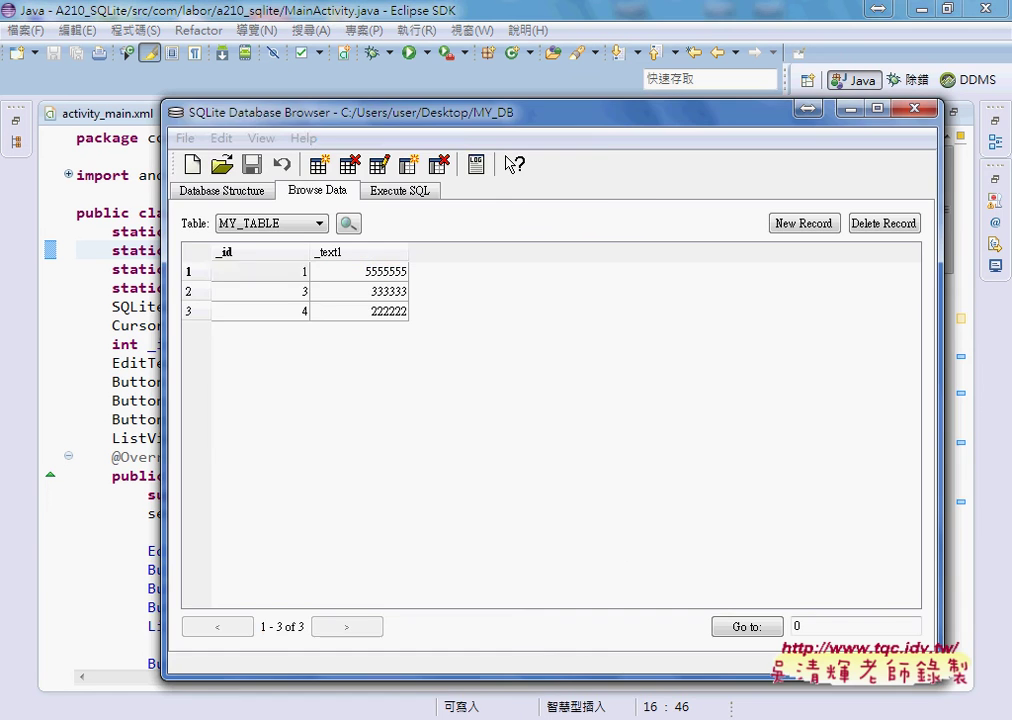
{"action": "left_click_drag", "start_coordinate": [370, 113], "coordinate": [677, 124]}
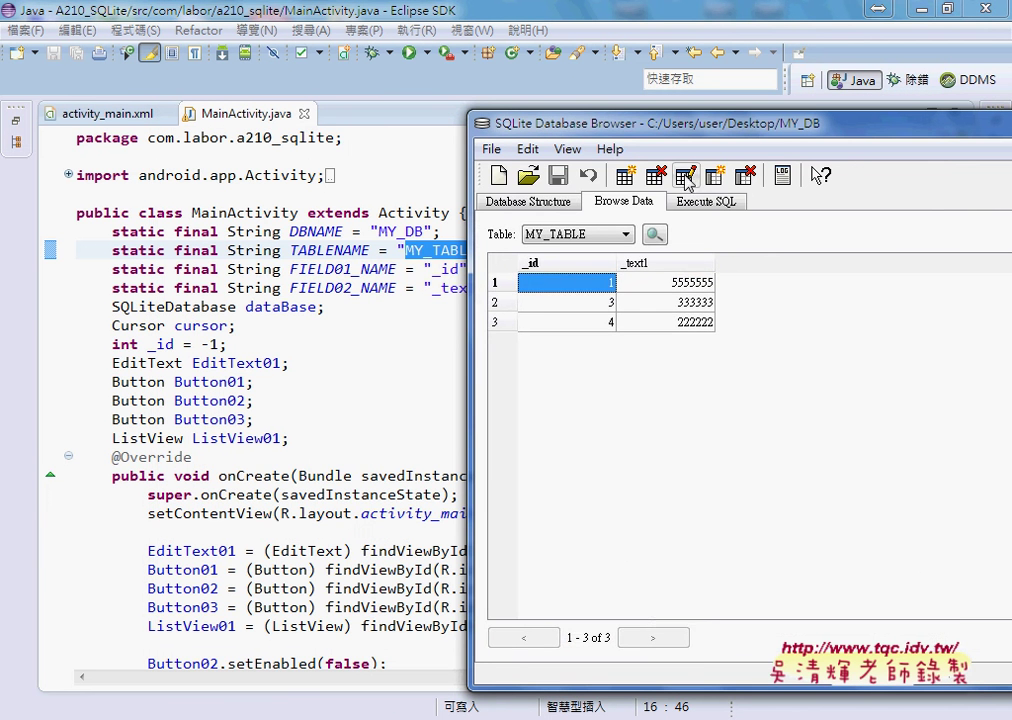
{"action": "left_click", "coordinate": [555, 201]}
{"action": "left_click_drag", "start_coordinate": [604, 126], "coordinate": [673, 138]}
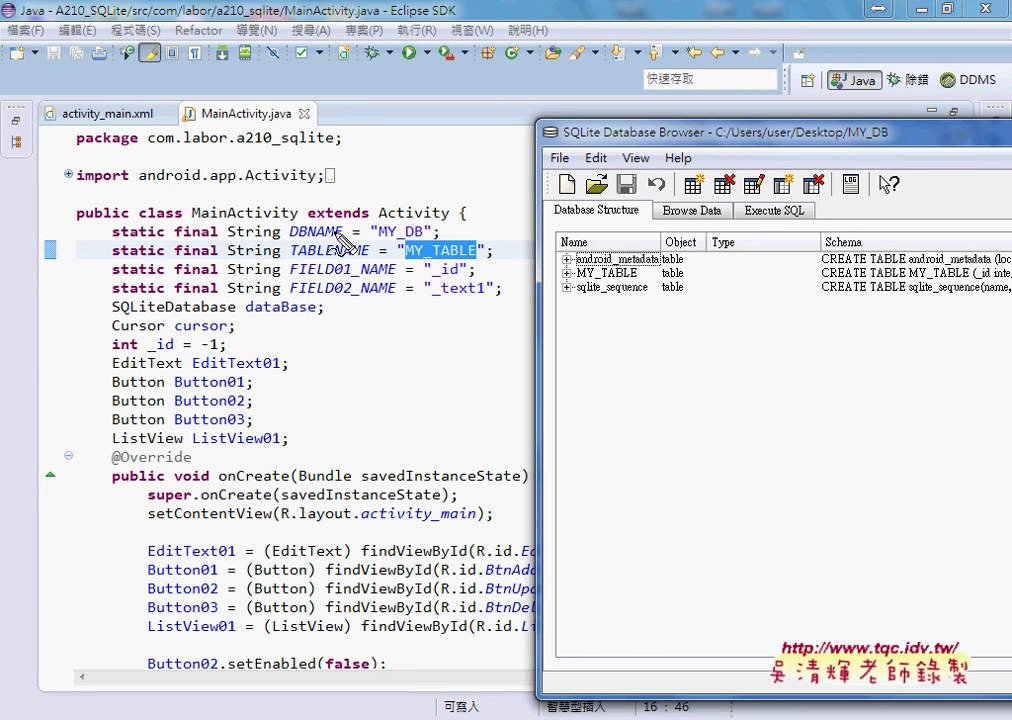
Step: Compare the DBNAME, TABLENAME and FIELD01_NAME constants in the code with the MY_TABLE entry in the database structure
{"action": "left_click_drag", "start_coordinate": [292, 241], "coordinate": [339, 240]}
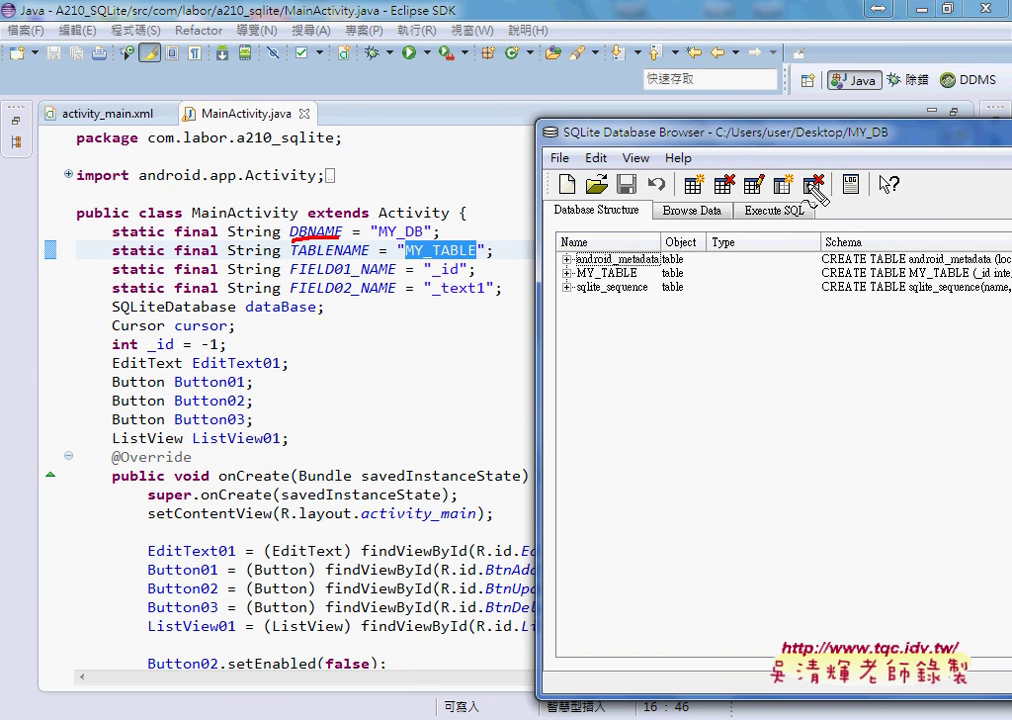
{"action": "left_click_drag", "start_coordinate": [582, 279], "coordinate": [638, 270]}
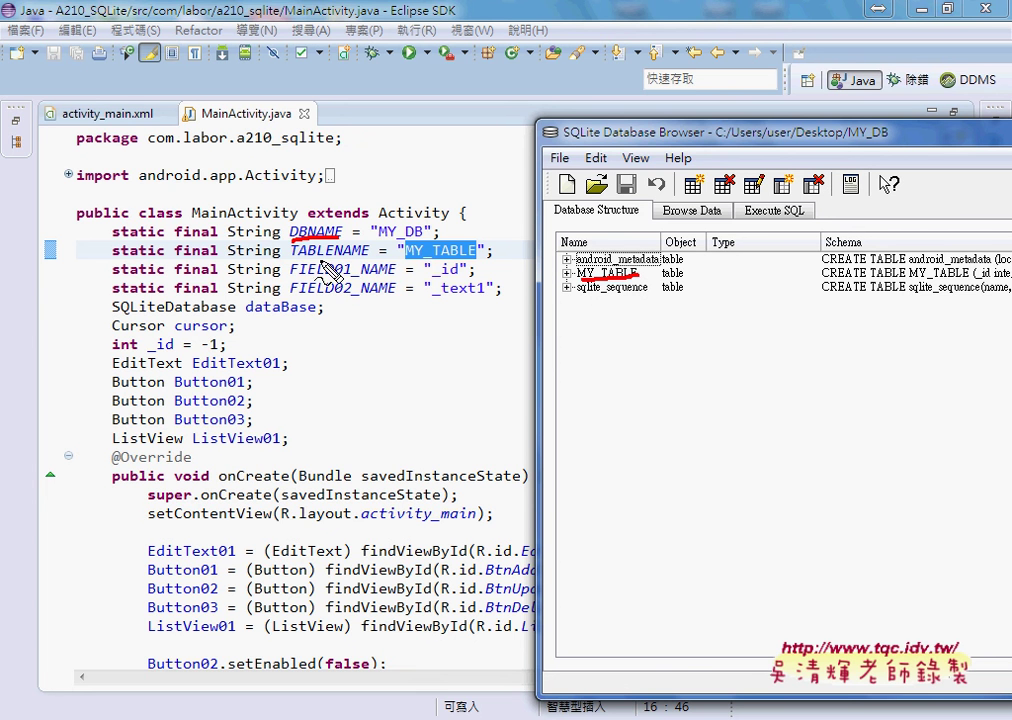
{"action": "left_click_drag", "start_coordinate": [318, 268], "coordinate": [360, 263]}
{"action": "mouse_move", "coordinate": [462, 237]}
{"action": "left_mouse_down"}
{"action": "mouse_move", "coordinate": [509, 213]}
{"action": "mouse_move", "coordinate": [612, 272]}
{"action": "mouse_move", "coordinate": [637, 241]}
{"action": "left_mouse_up"}
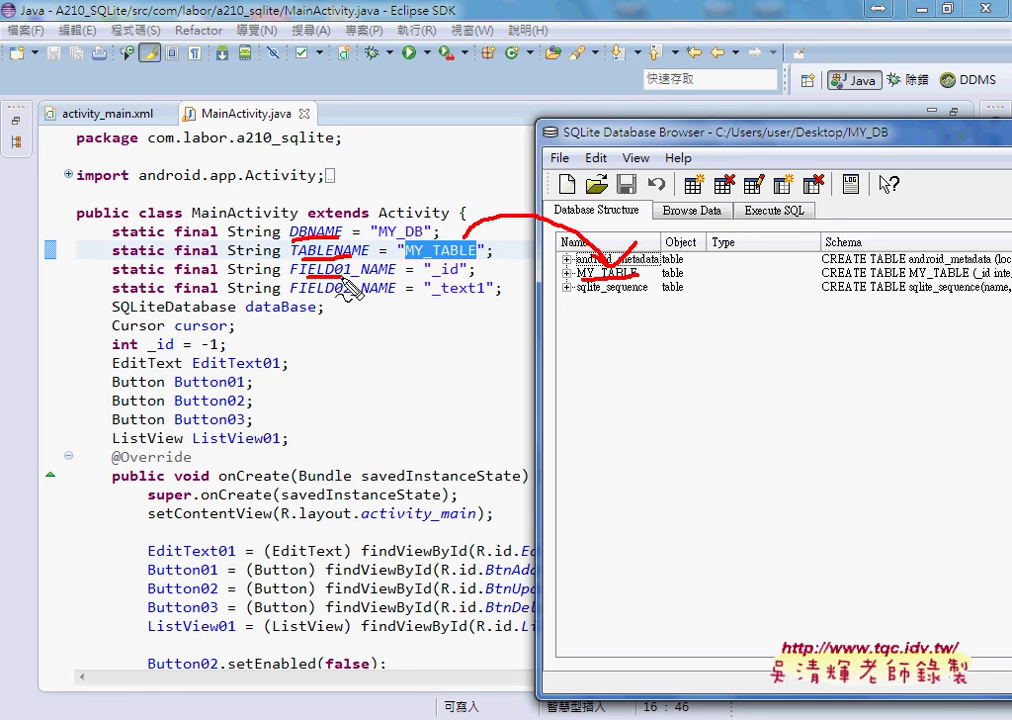
{"action": "mouse_move", "coordinate": [426, 279]}
{"action": "left_mouse_down"}
{"action": "mouse_move", "coordinate": [446, 277]}
{"action": "mouse_move", "coordinate": [448, 298]}
{"action": "left_mouse_up"}
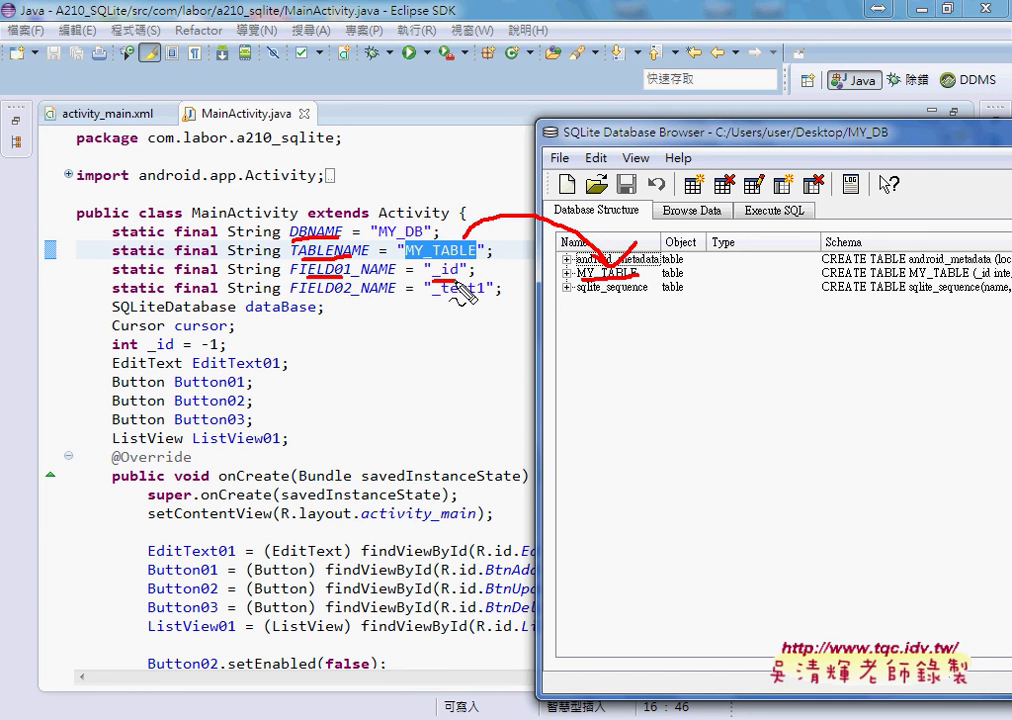
{"action": "key", "text": "Escape"}
Step: Expand MY_TABLE and match its _id and _text1 fields to the FIELD01_NAME and FIELD02_NAME constants
{"action": "left_click", "coordinate": [574, 275]}
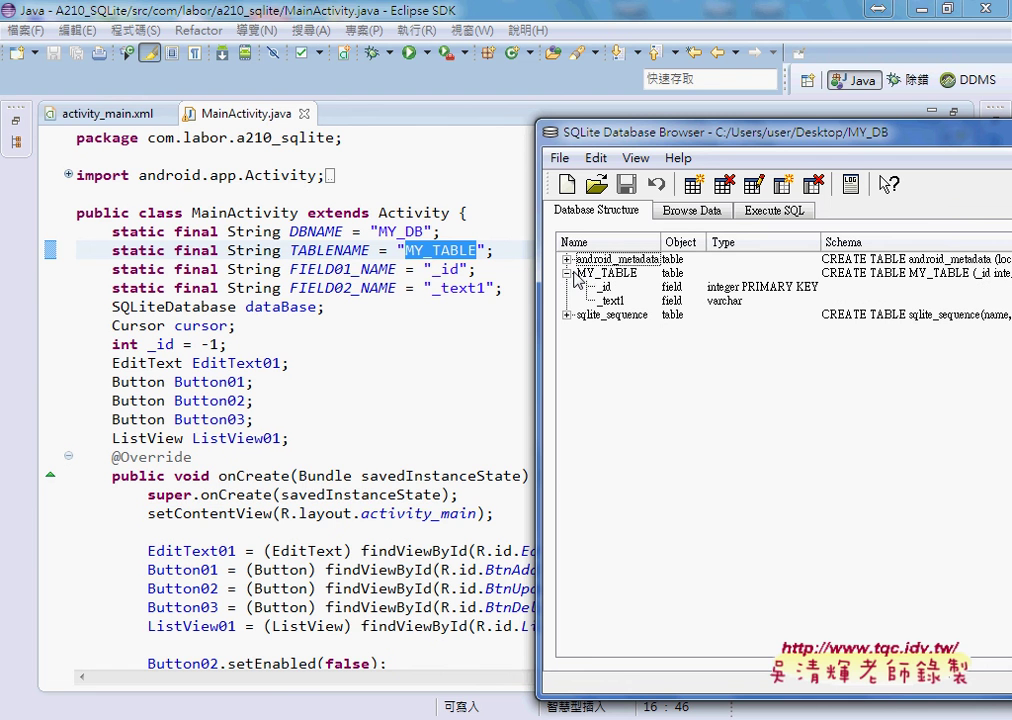
{"action": "key", "text": "ctrl+2"}
{"action": "left_click_drag", "start_coordinate": [479, 268], "coordinate": [585, 288]}
{"action": "mouse_move", "coordinate": [491, 290]}
{"action": "left_mouse_down"}
{"action": "mouse_move", "coordinate": [504, 323]}
{"action": "mouse_move", "coordinate": [592, 321]}
{"action": "mouse_move", "coordinate": [597, 312]}
{"action": "left_mouse_up"}
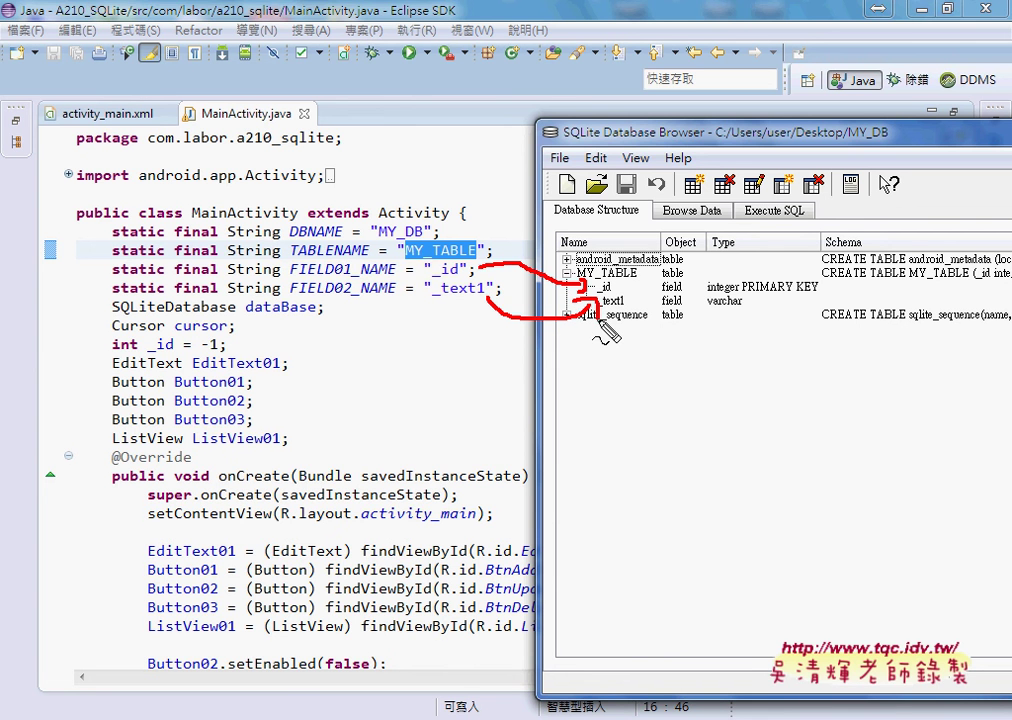
{"action": "key", "text": "Escape"}
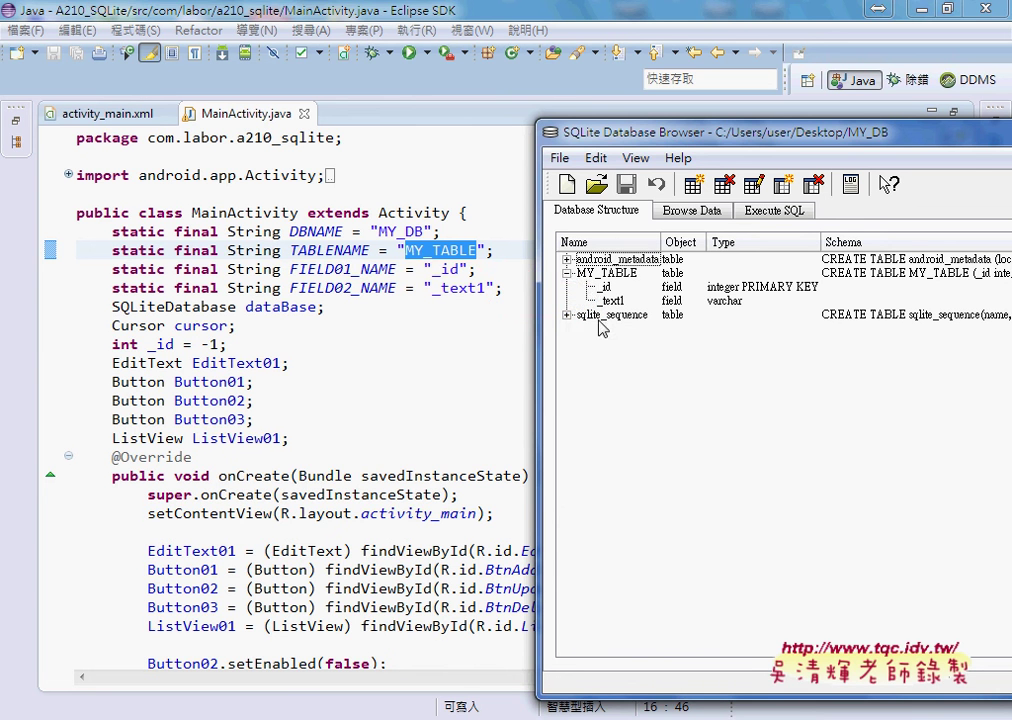
Step: Return to MainActivity.java, inspect the SQLiteDatabase type of the dataBase variable and unfold the import list to find its import
{"action": "left_click", "coordinate": [330, 328]}
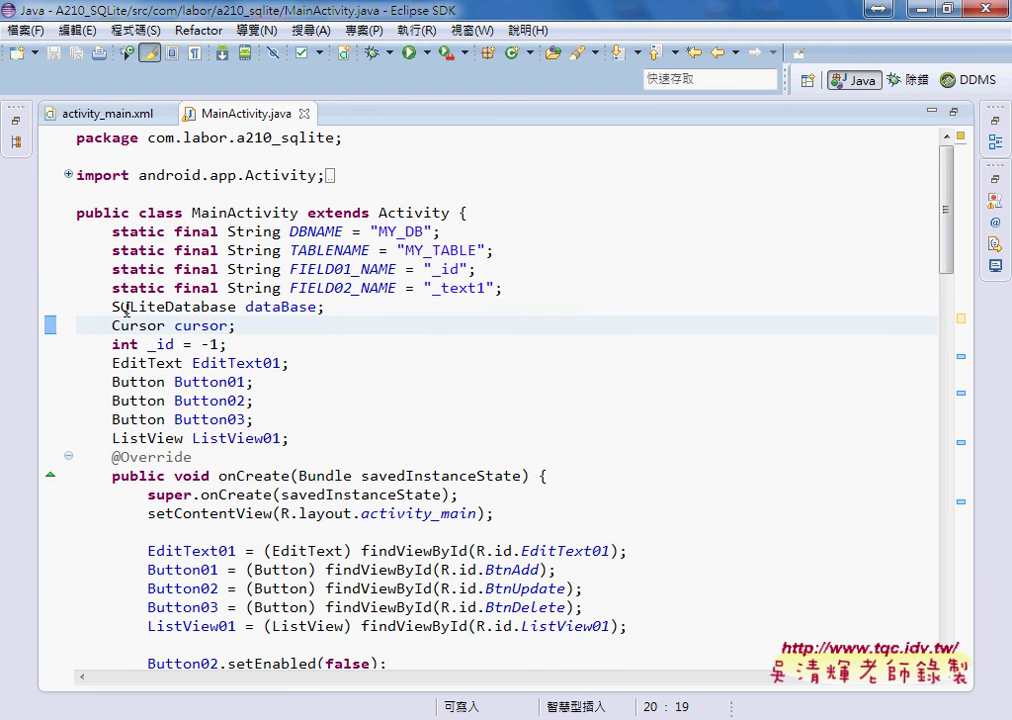
{"action": "left_click_drag", "start_coordinate": [112, 307], "coordinate": [237, 307]}
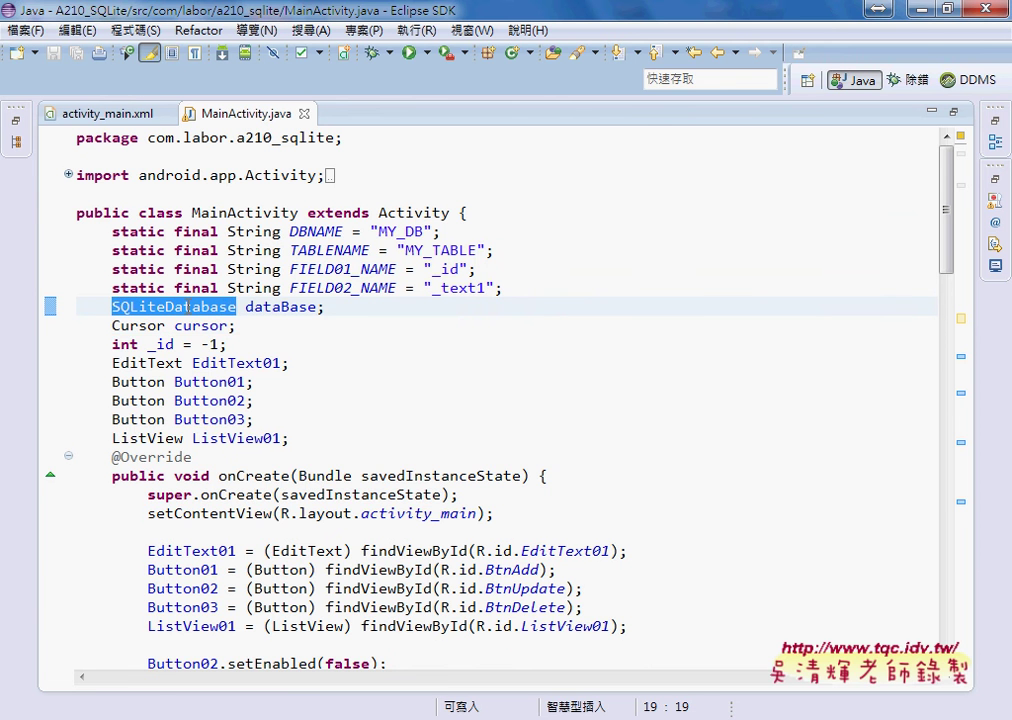
{"action": "left_click", "coordinate": [187, 307]}
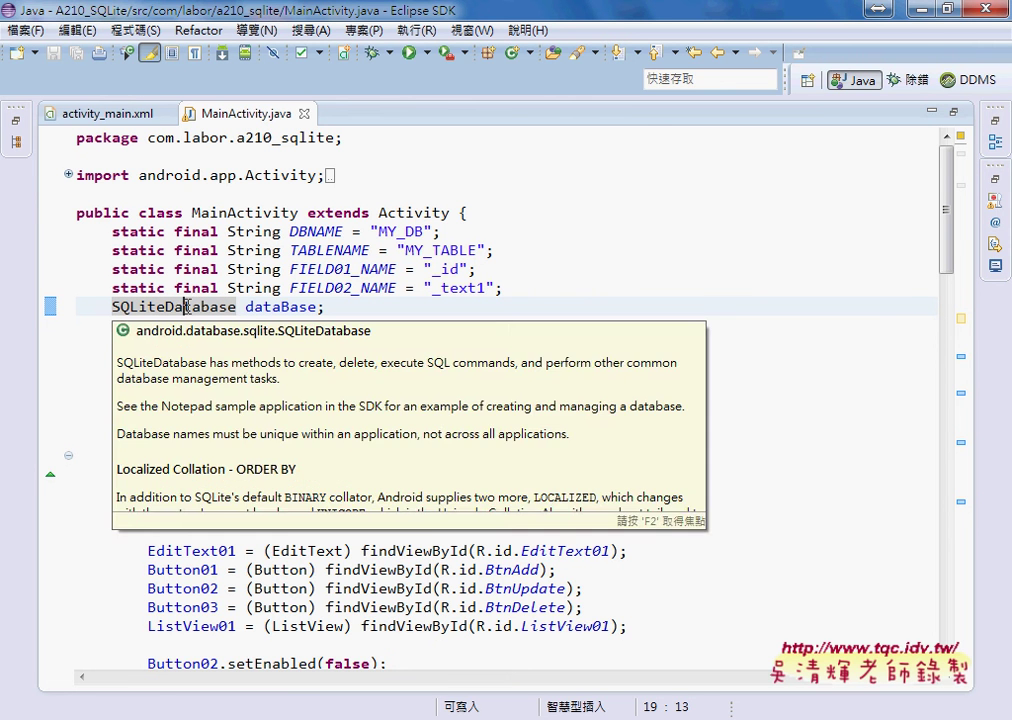
{"action": "left_click", "coordinate": [68, 174]}
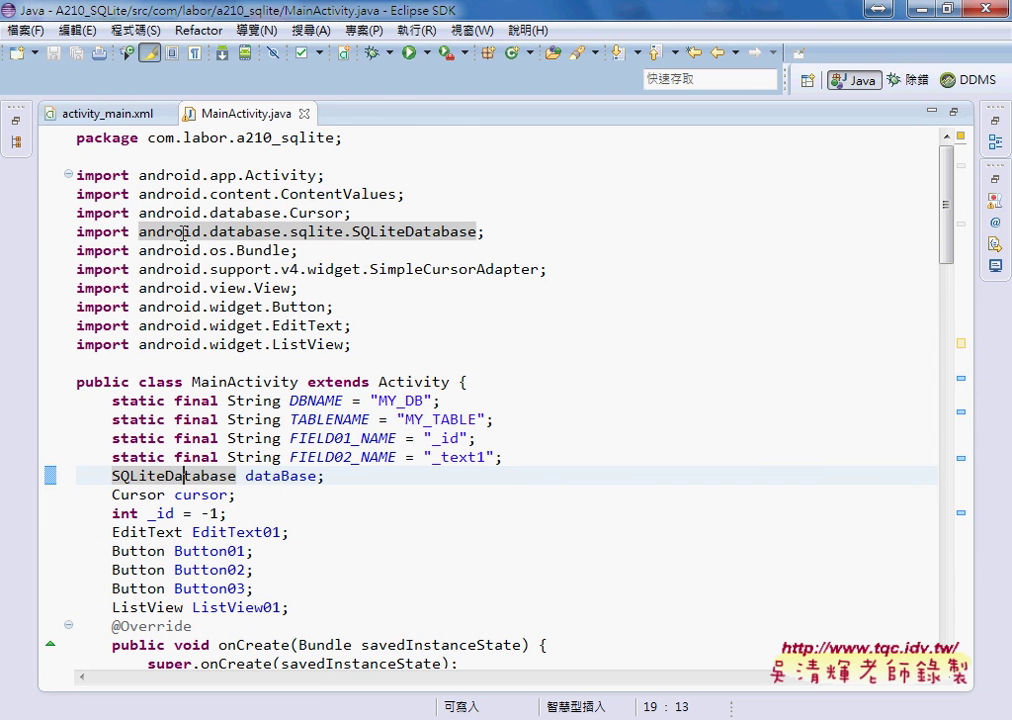